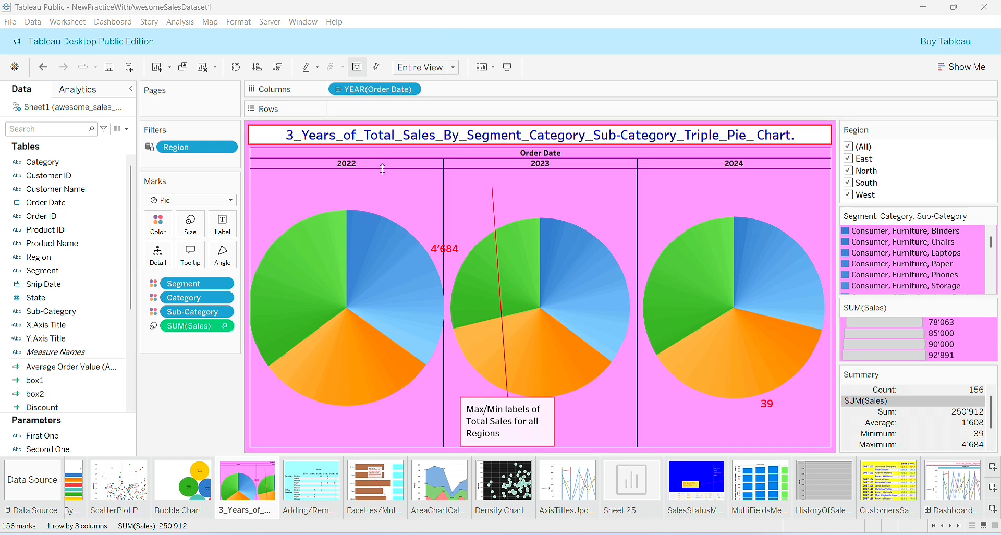
# Review the finished triple pie chart, the overview of all sheets, and the Market Sales Segment dashboard.
pyautogui.moveTo(421, 258)
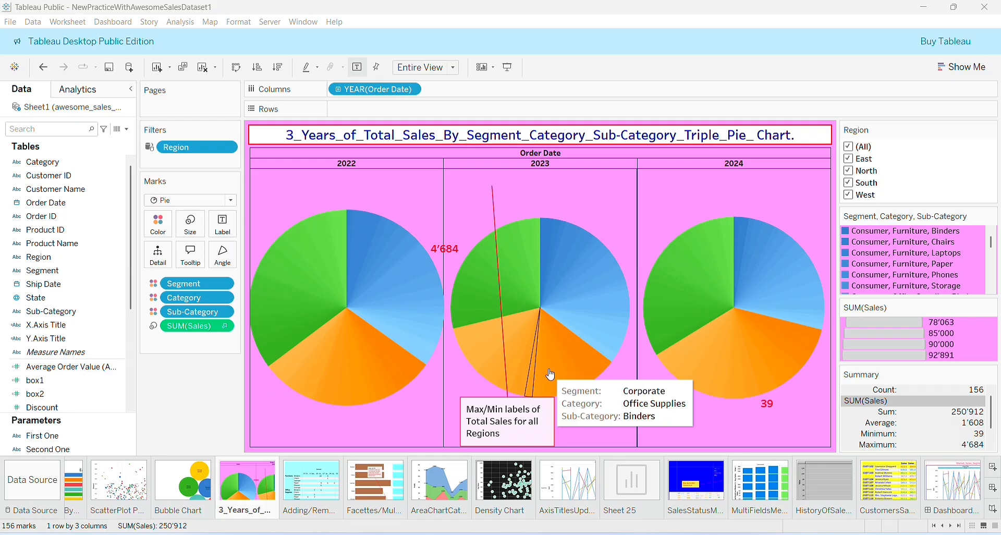
pyautogui.moveTo(375, 250)
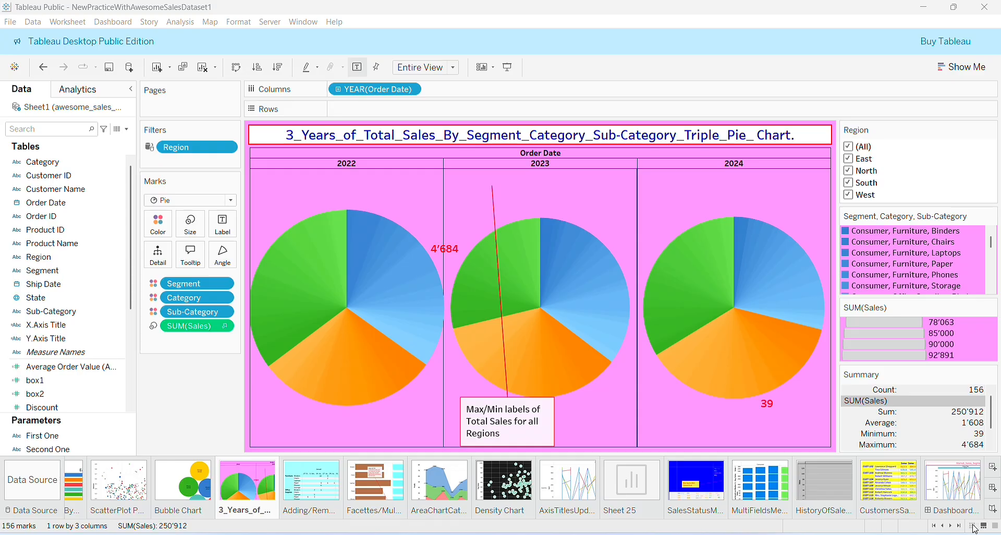
pyautogui.click(972, 526)
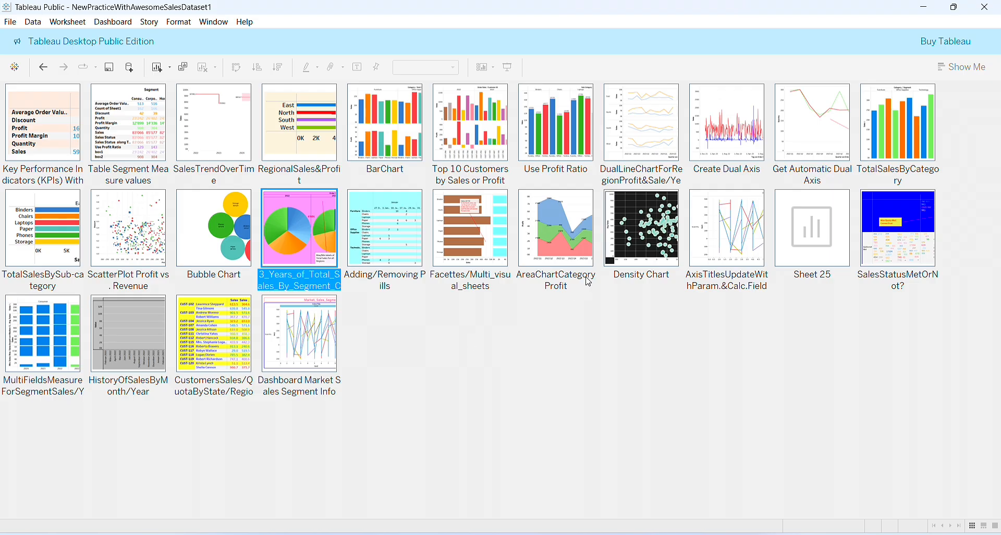
pyautogui.doubleClick(902, 246)
pyautogui.click(952, 487)
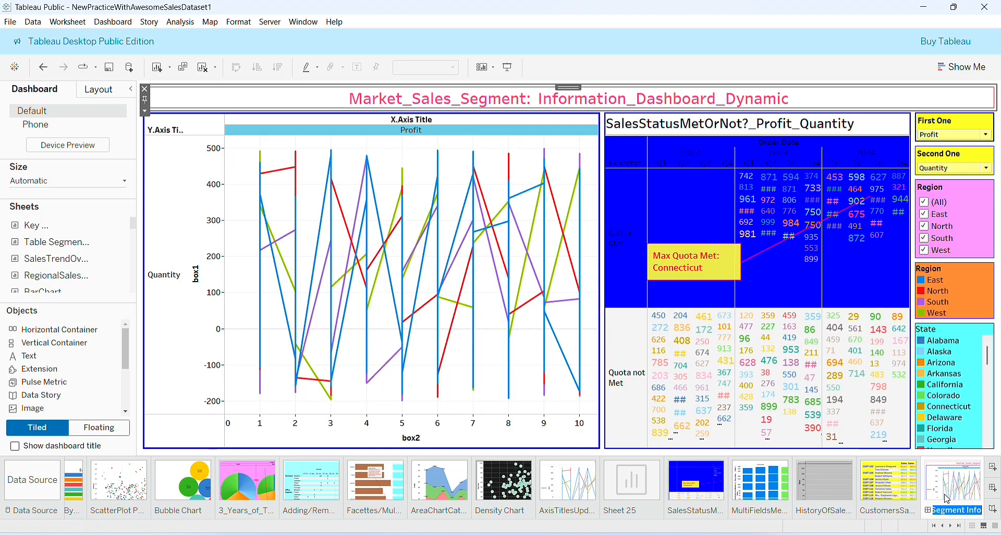
pyautogui.moveTo(798, 188)
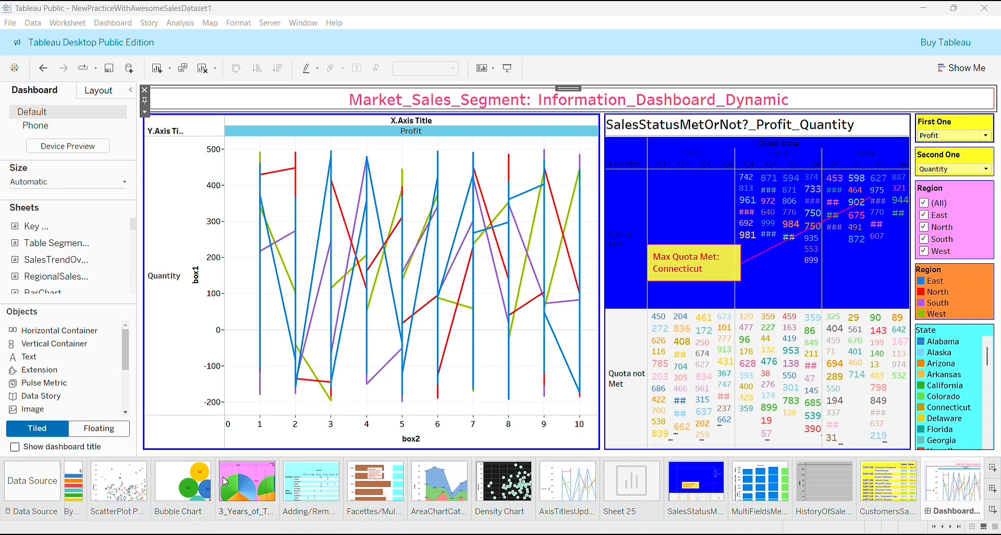
pyautogui.doubleClick(223, 477)
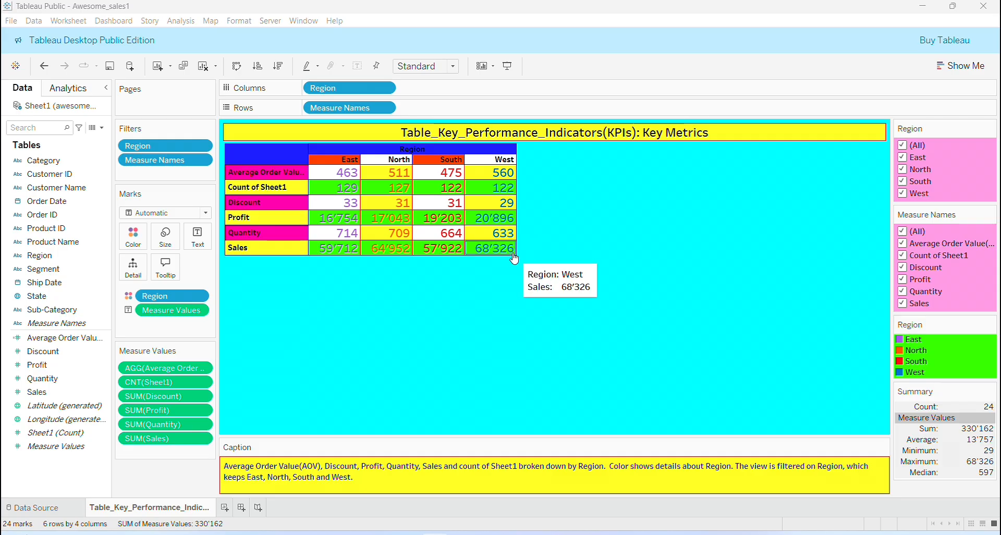
# Enlarge the cells of the Key Performance Indicators table by widening the value columns and increasing the row height.
pyautogui.moveTo(515, 258)
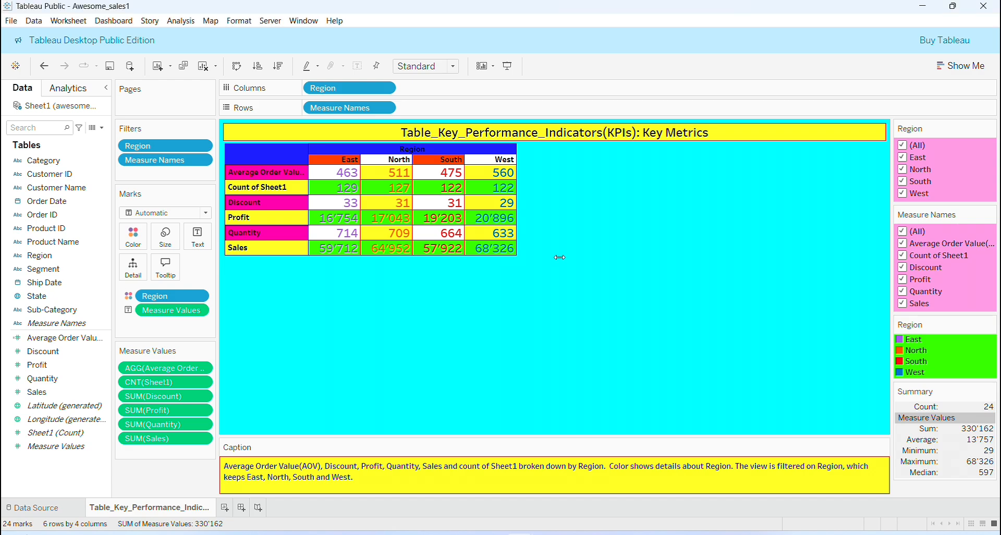
pyautogui.moveTo(559, 256); pyautogui.dragTo(559, 257)
pyautogui.moveTo(490, 255); pyautogui.dragTo(448, 294)
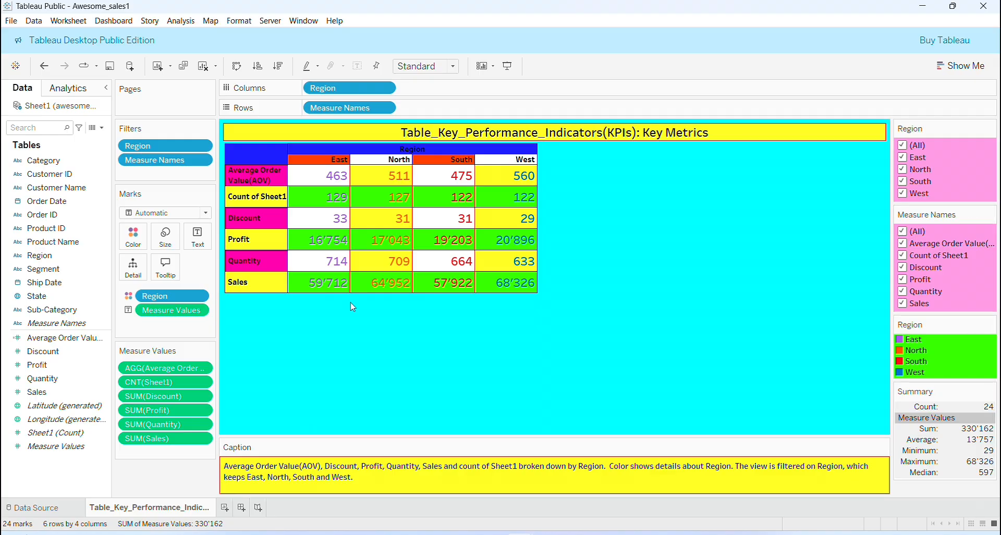
# Create a new worksheet and place Order Date on the columns by year.
pyautogui.click(225, 508)
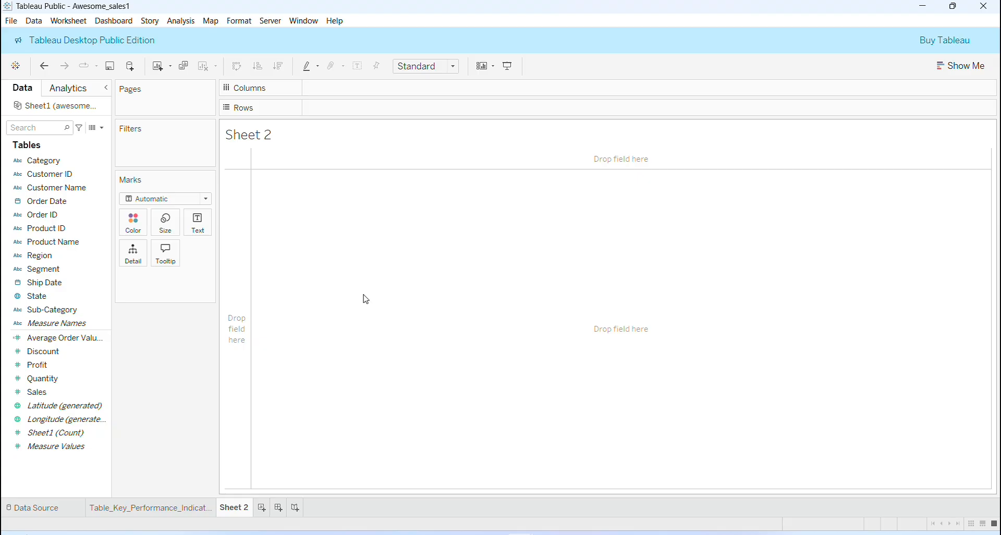
pyautogui.click(62, 205)
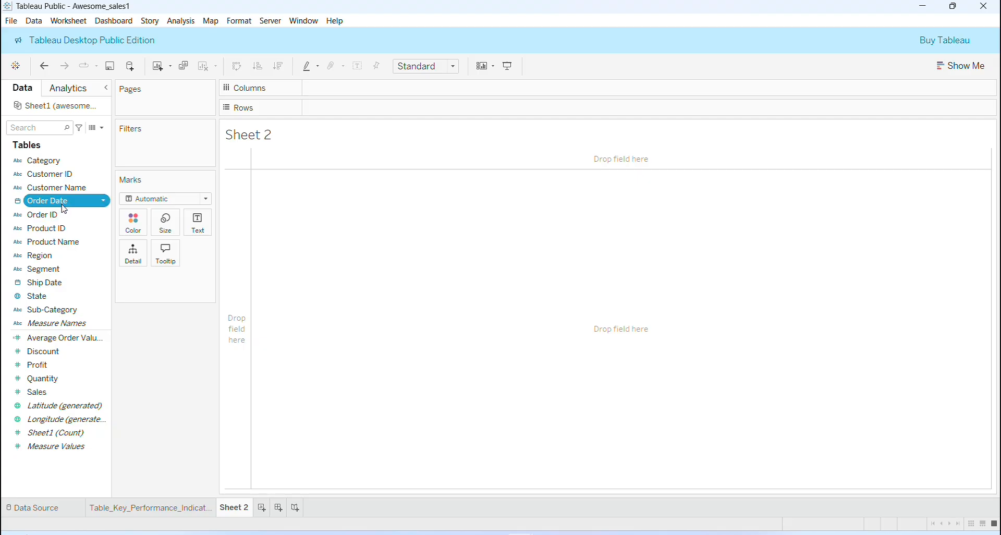
pyautogui.moveTo(64, 209); pyautogui.dragTo(355, 97)
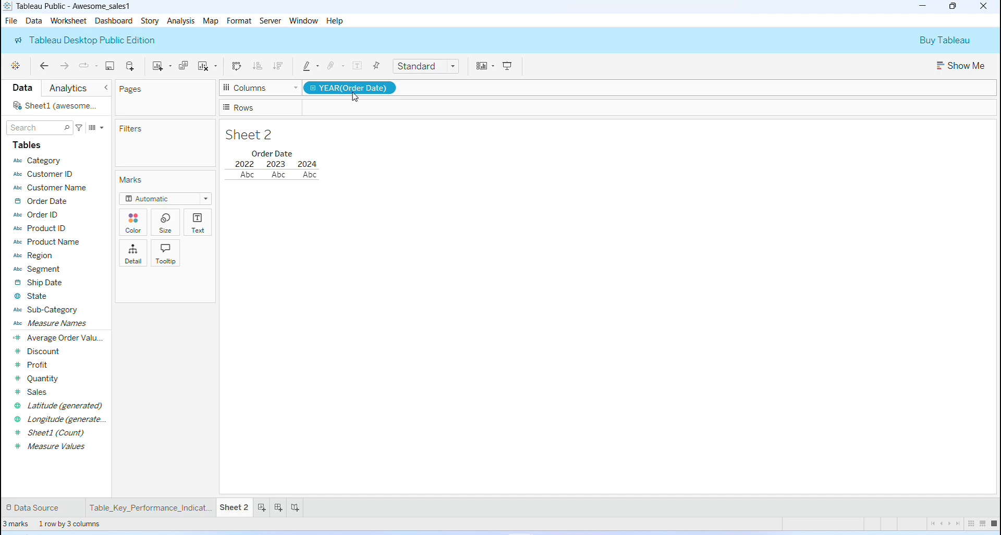
pyautogui.moveTo(318, 177)
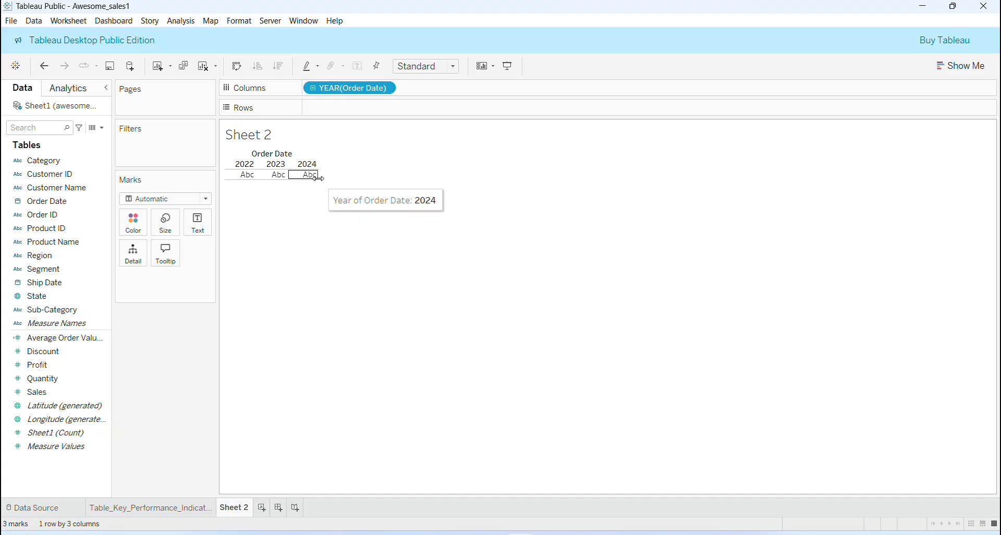
# Examine the fields and rows of the awesome_sales_dataset source in an enlarged data preview, then return to Sheet 2.
pyautogui.click(55, 514)
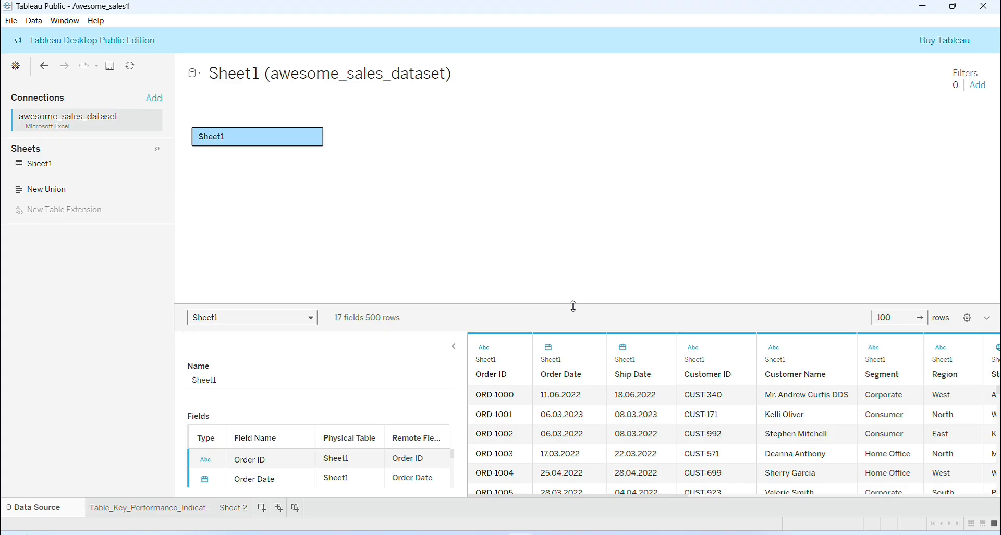
pyautogui.moveTo(573, 306); pyautogui.dragTo(552, 173)
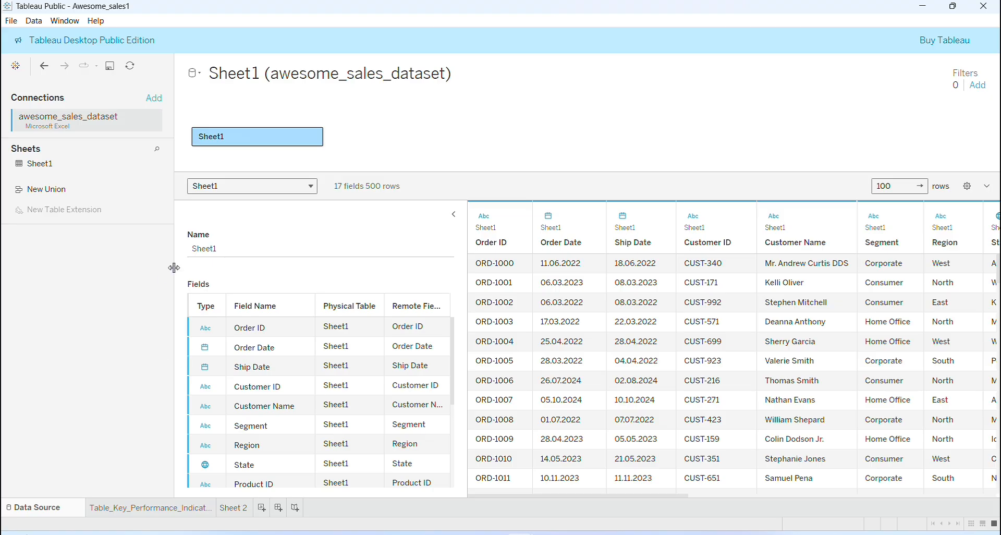
pyautogui.moveTo(174, 263); pyautogui.dragTo(127, 252)
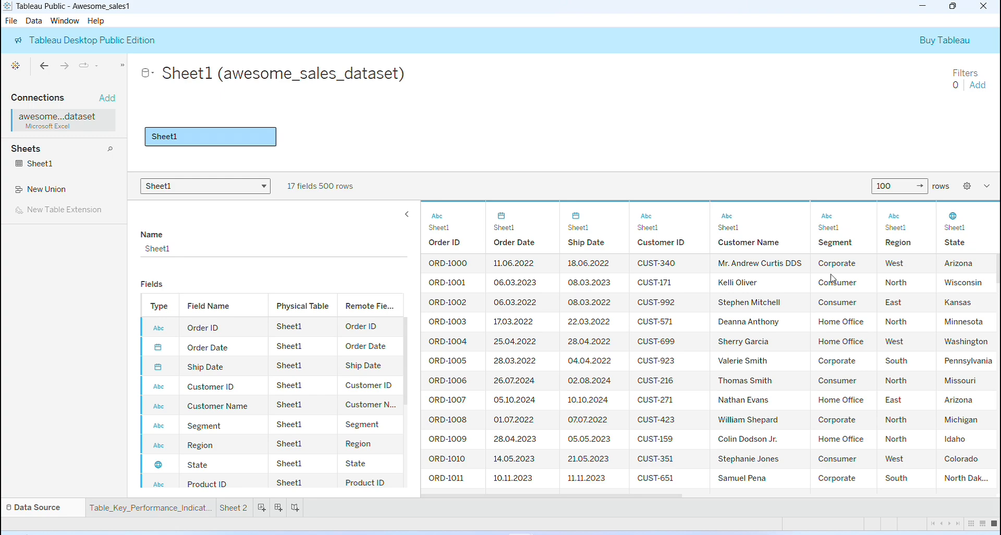
pyautogui.click(233, 507)
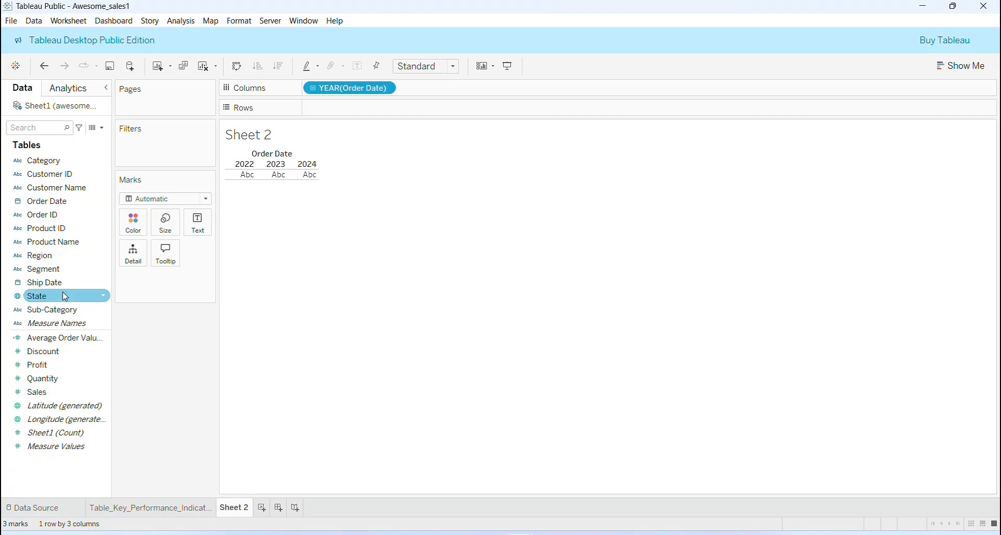
# Filter the sheet by Region with all four regions selected, and show the Region filter beside the view.
pyautogui.moveTo(47, 255); pyautogui.dragTo(157, 150)
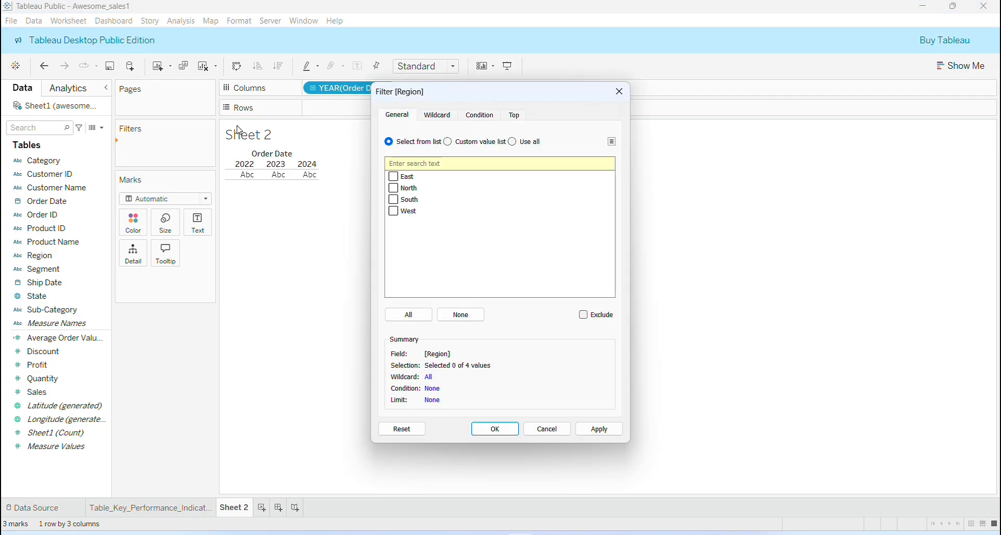
pyautogui.click(405, 315)
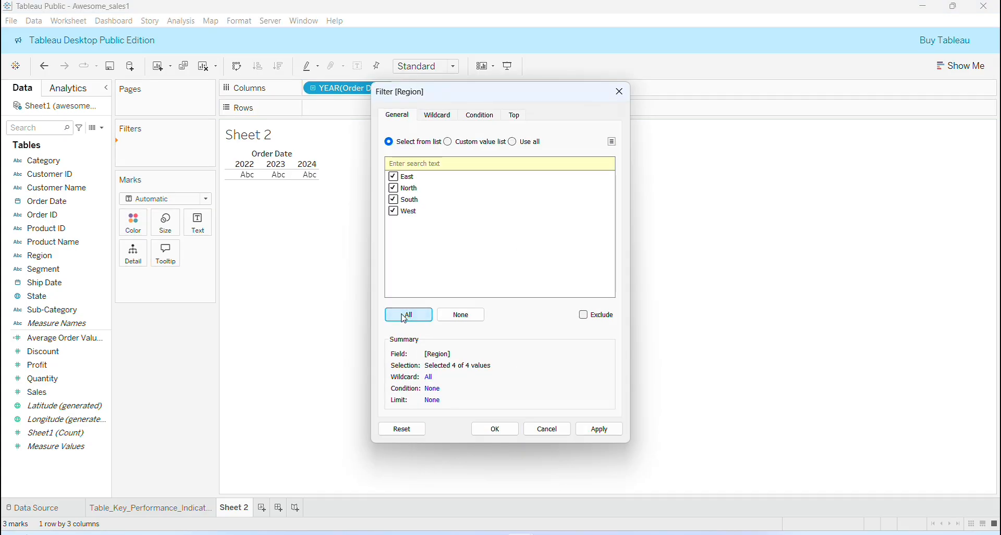
pyautogui.click(496, 430)
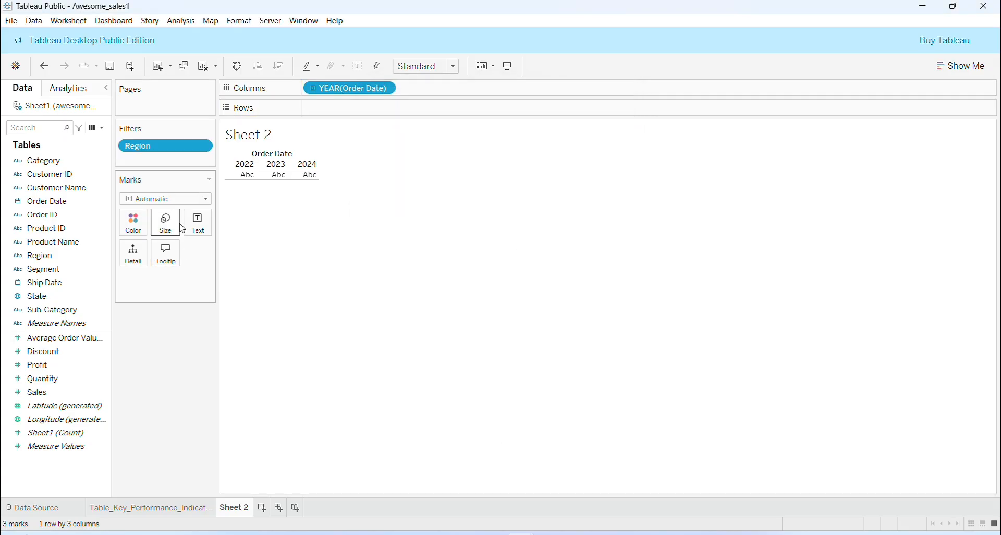
pyautogui.click(201, 145)
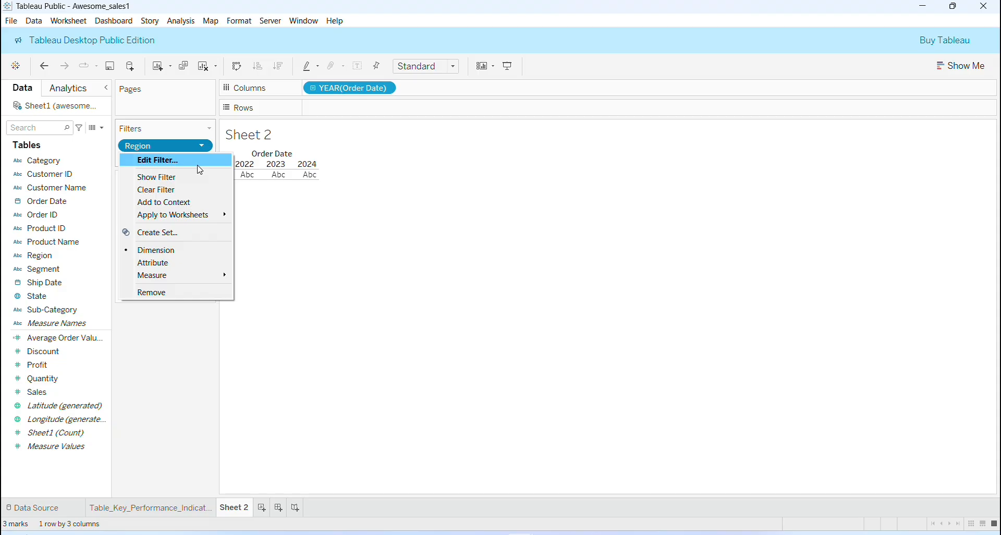
pyautogui.click(198, 177)
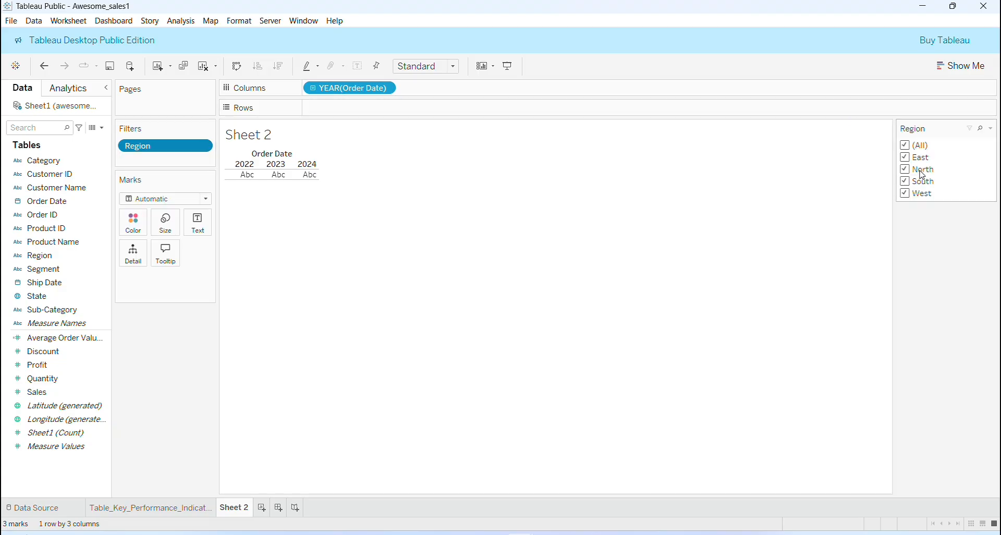
# Add Sales to the marks as detail and encode Segment by color.
pyautogui.click(45, 396)
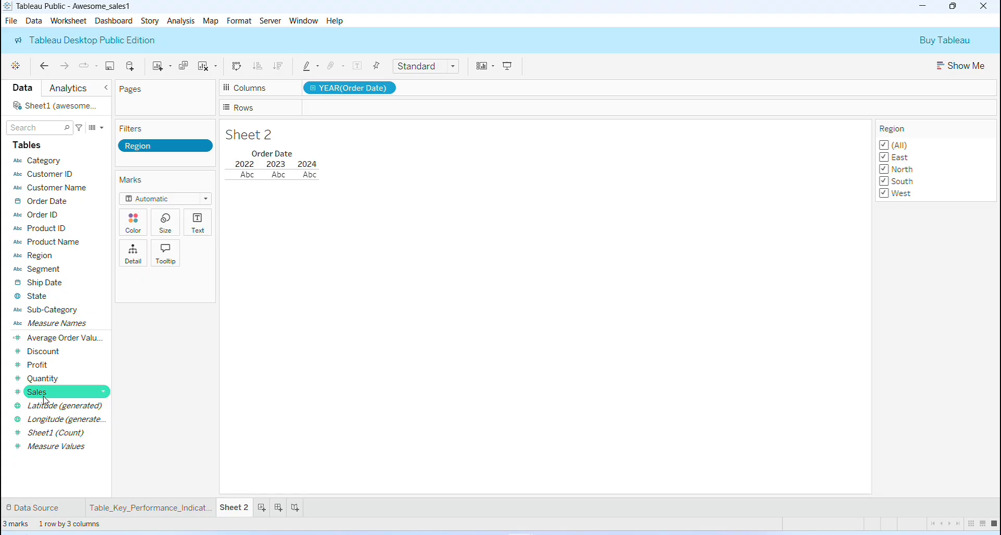
pyautogui.moveTo(45, 400); pyautogui.dragTo(142, 282)
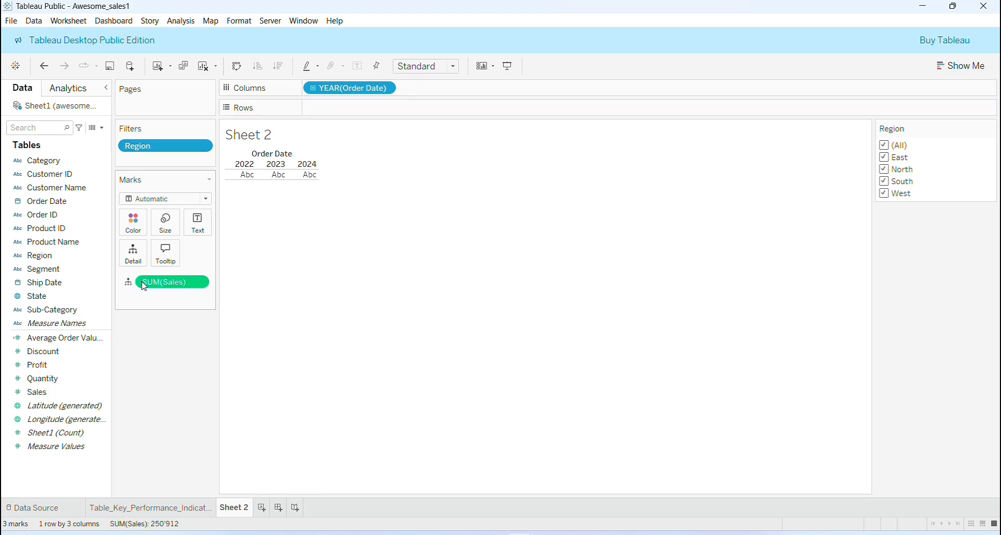
pyautogui.moveTo(75, 274); pyautogui.dragTo(133, 224)
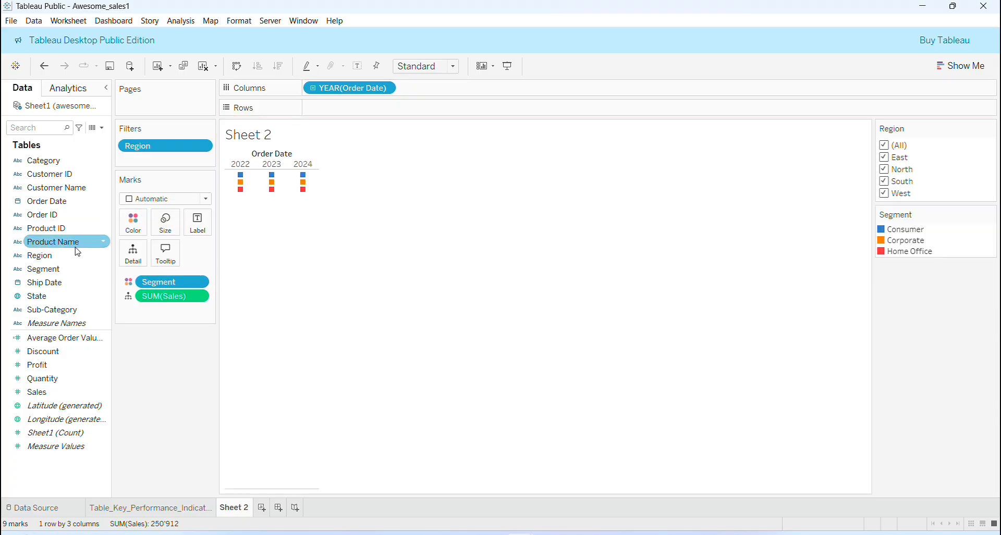
# Add Category and Sub-Category to the marks, using Category as text and Sub-Category as color.
pyautogui.click(68, 165)
pyautogui.moveTo(68, 165); pyautogui.dragTo(158, 259)
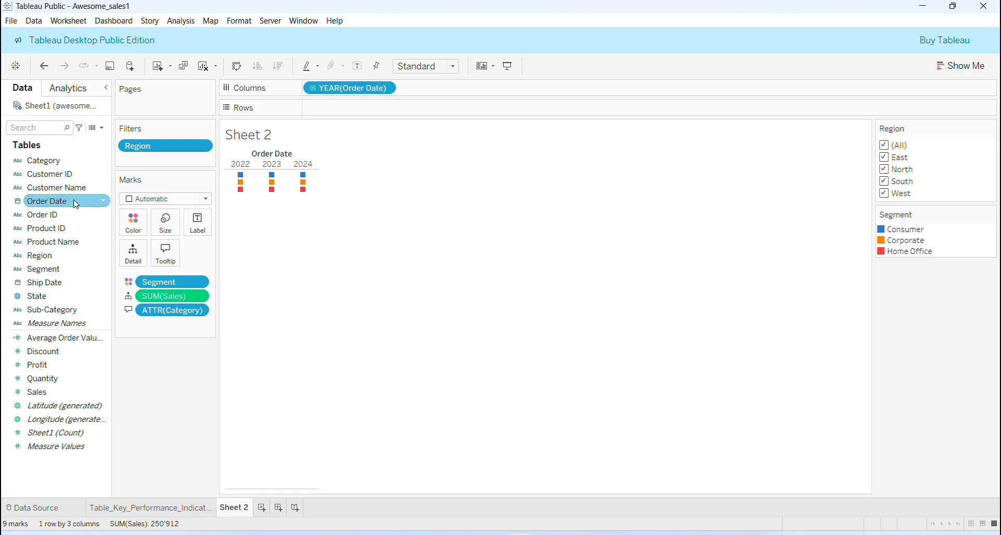
pyautogui.click(67, 215)
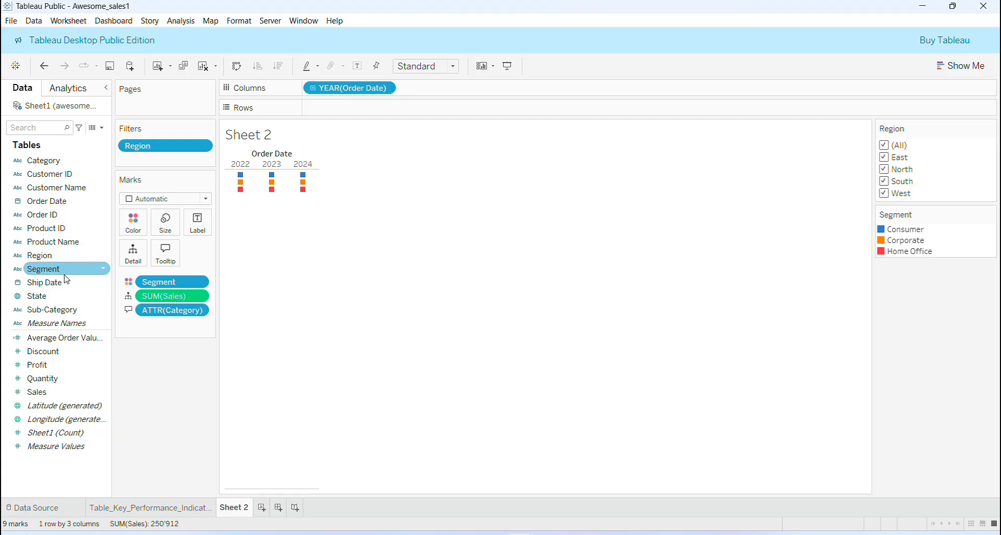
pyautogui.moveTo(67, 311); pyautogui.dragTo(98, 306)
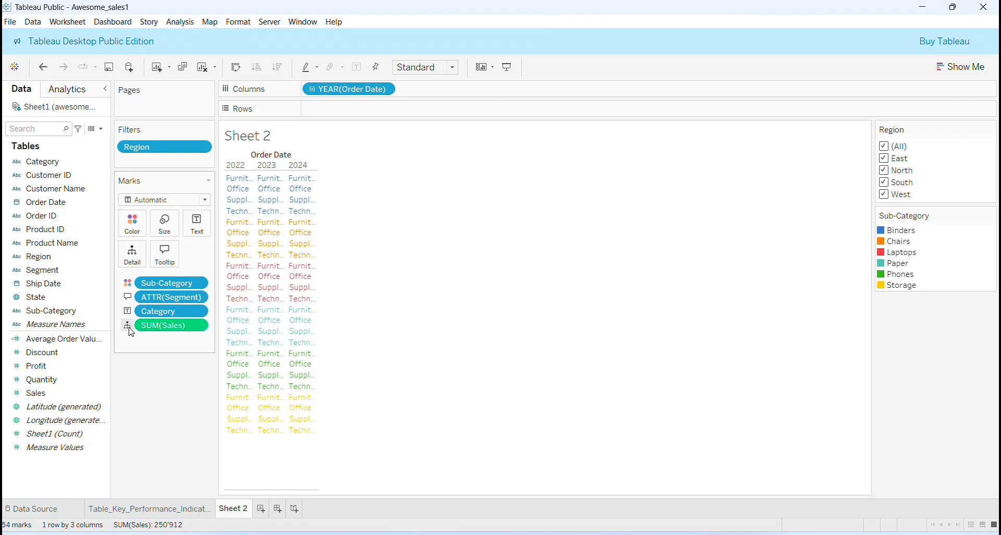
# Encode the Sales sum by size, and both Category and Segment by color.
pyautogui.click(128, 324)
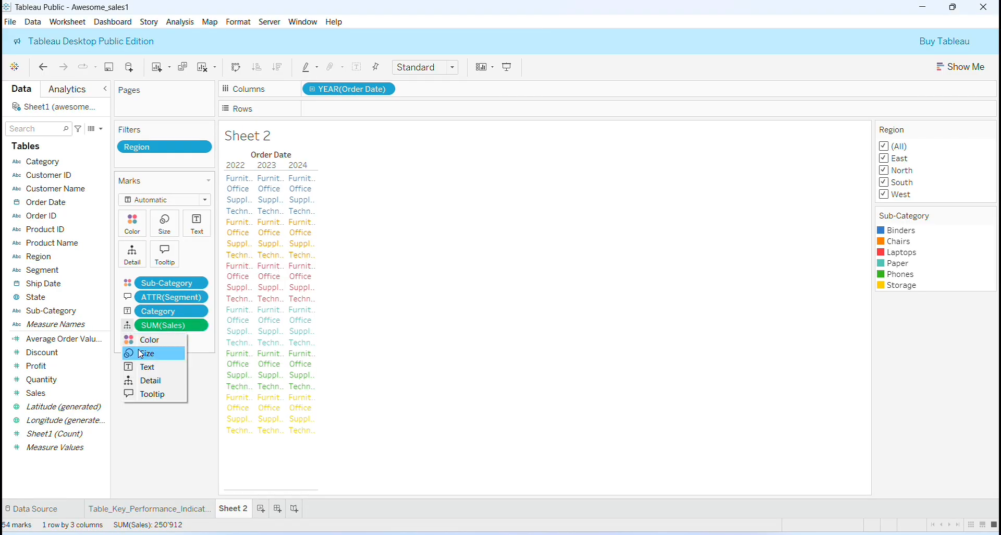
pyautogui.click(141, 354)
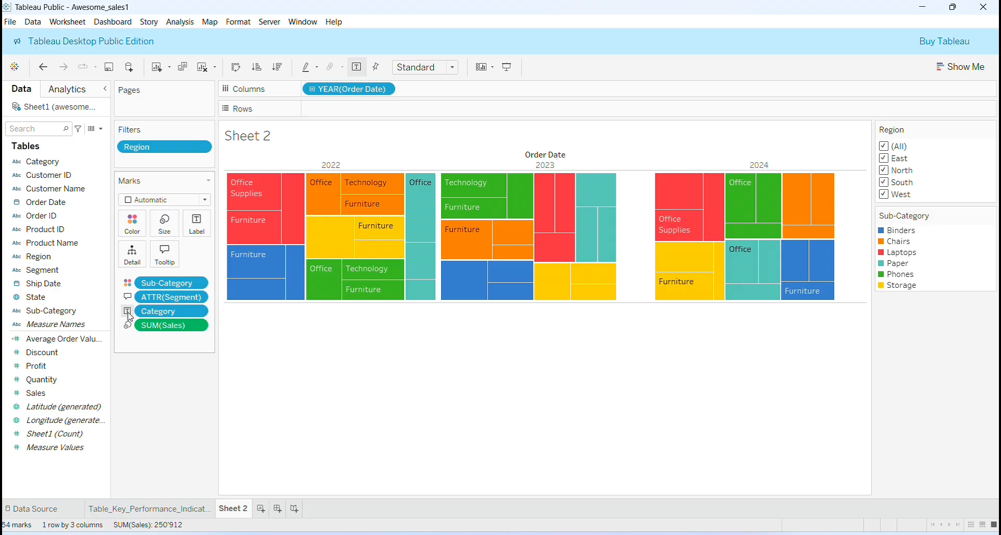
pyautogui.click(129, 313)
pyautogui.click(137, 326)
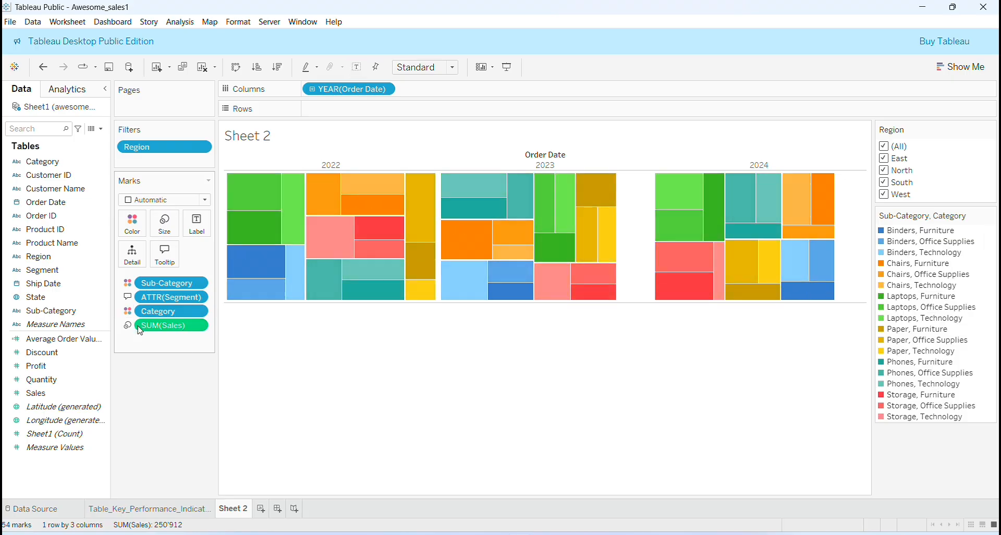
pyautogui.click(128, 299)
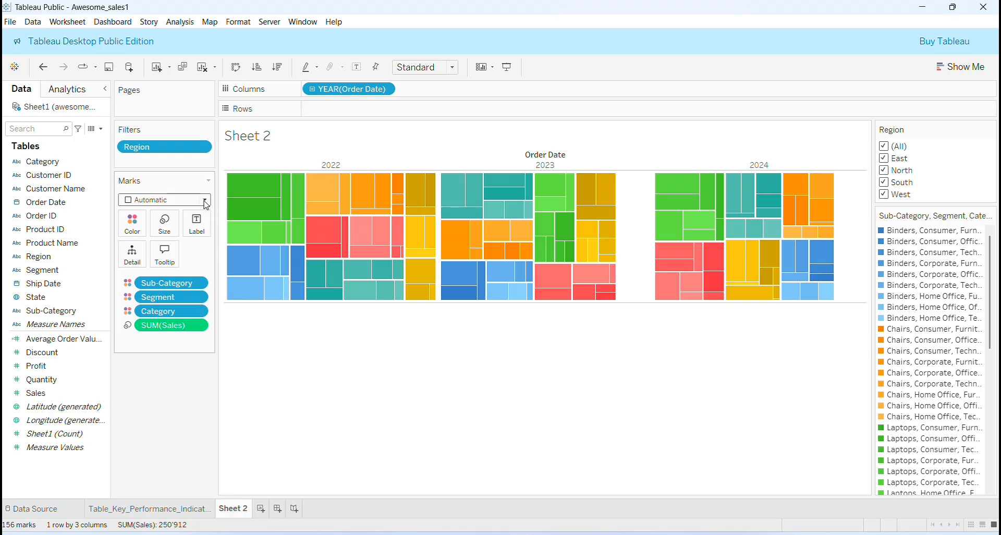
# Convert the view to pie charts using the suggested chart types.
pyautogui.click(960, 66)
pyautogui.click(973, 135)
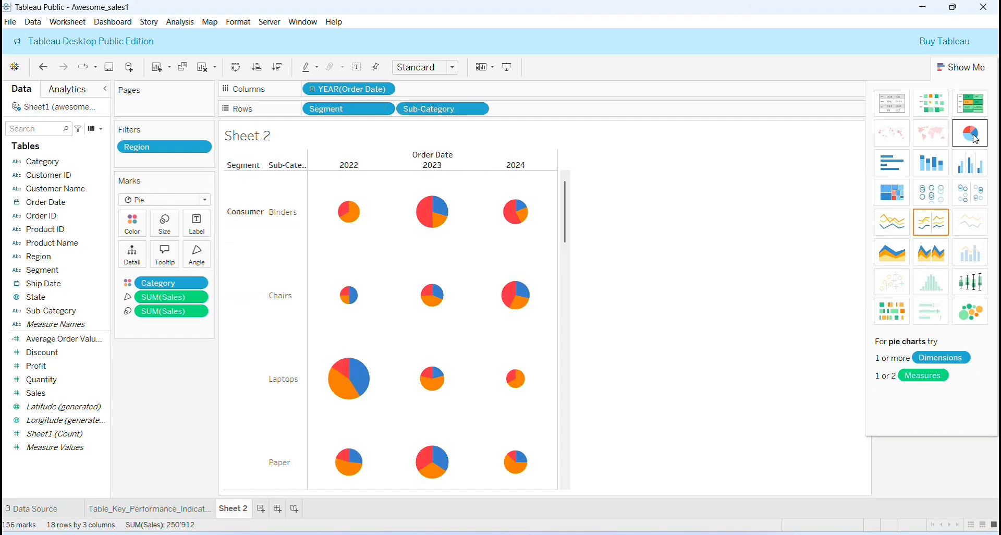
pyautogui.click(960, 67)
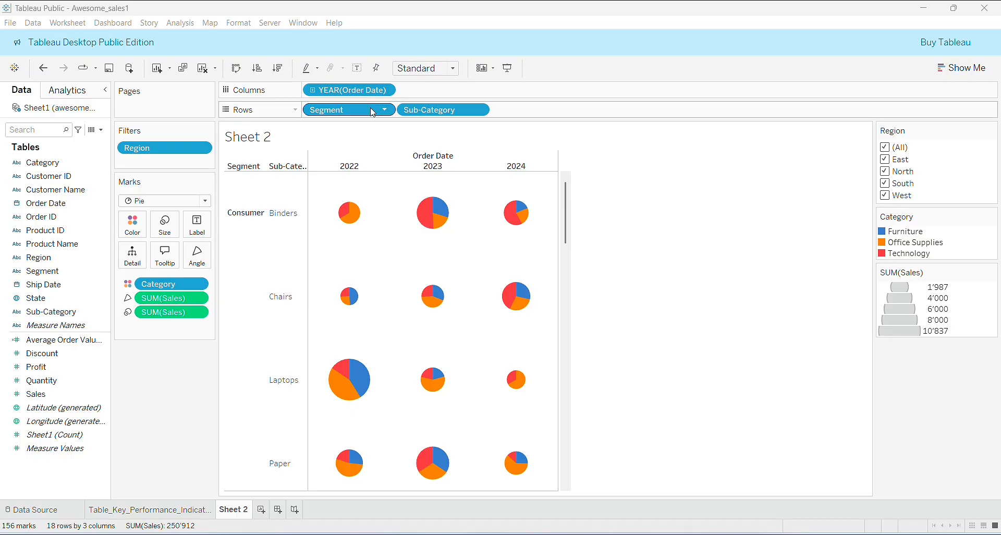
# Move Segment and Sub-Category from the rows onto the pie marks so there is one pie per year.
pyautogui.moveTo(373, 110); pyautogui.dragTo(179, 328)
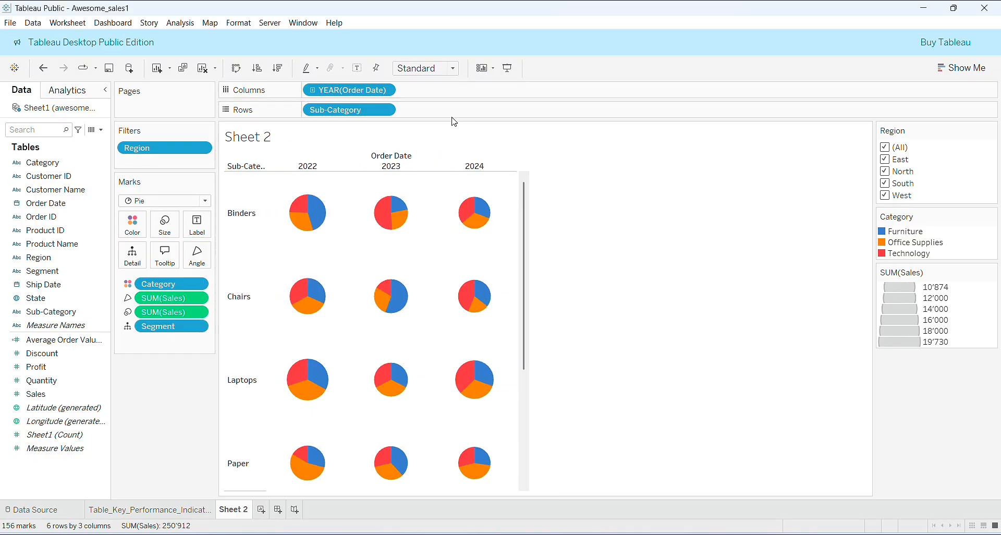
pyautogui.moveTo(351, 116); pyautogui.dragTo(166, 349)
# Encode Segment and Sub-Category by color on the pie marks in addition to Category.
pyautogui.click(128, 327)
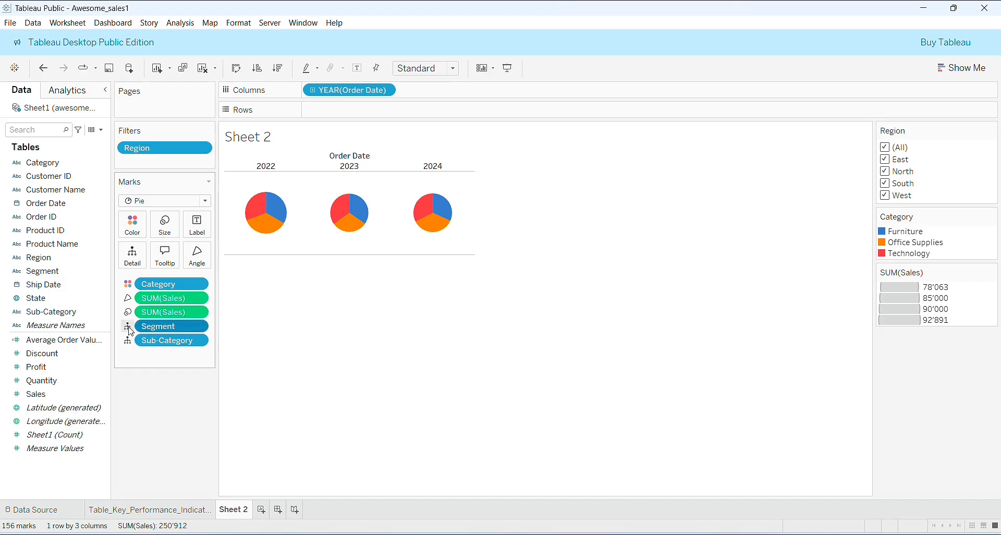
pyautogui.click(142, 344)
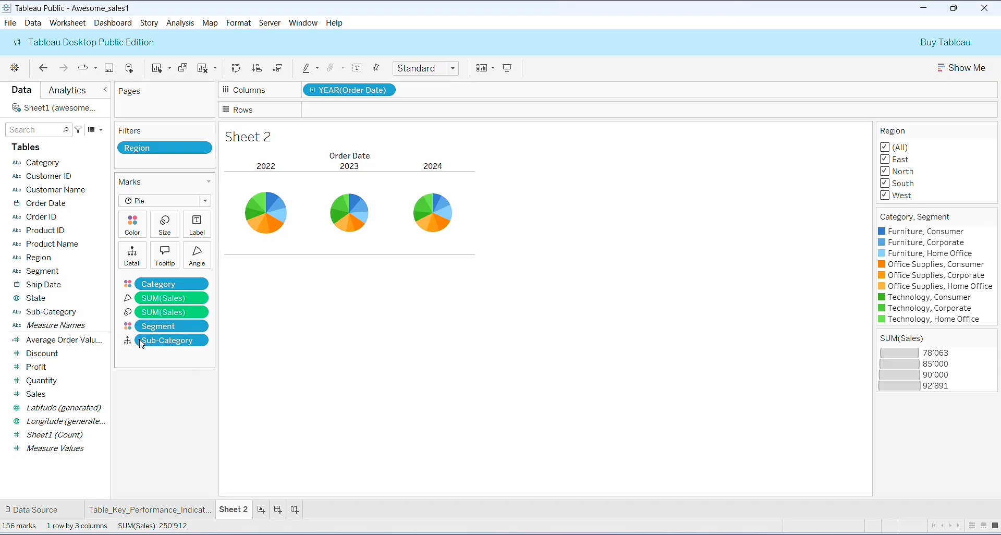
pyautogui.click(129, 342)
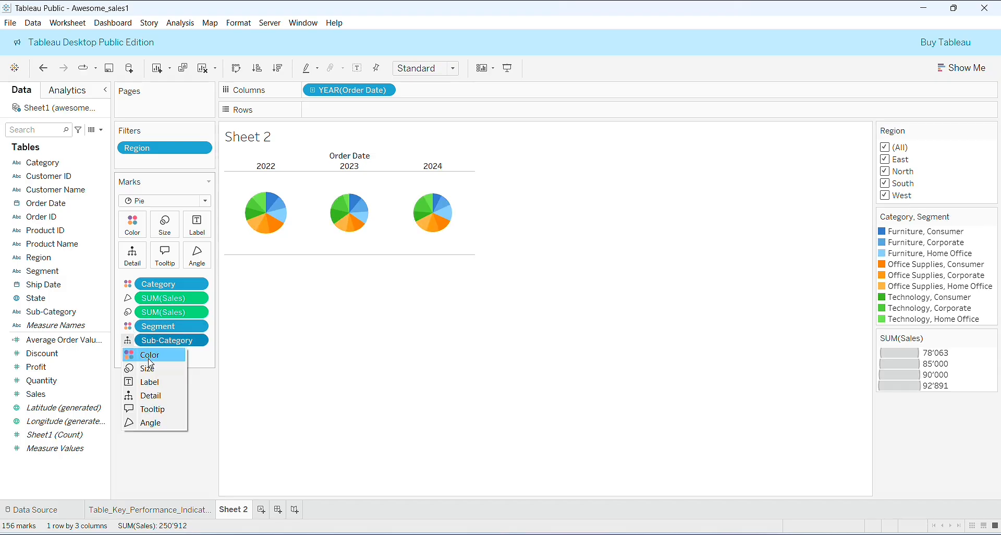
pyautogui.click(138, 355)
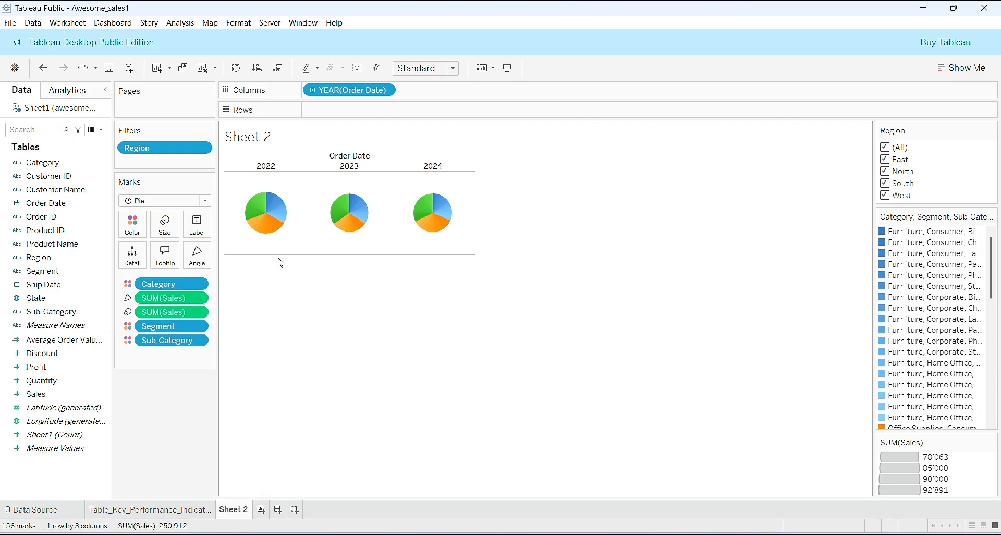
# Fit the pie charts to the entire view and widen the legend area to fit its full labels.
pyautogui.click(456, 70)
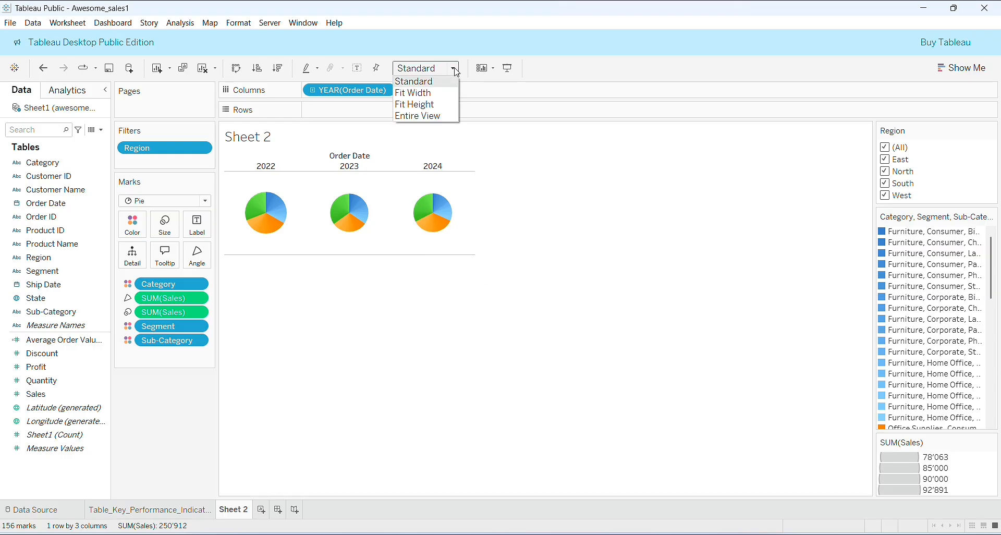
pyautogui.click(447, 116)
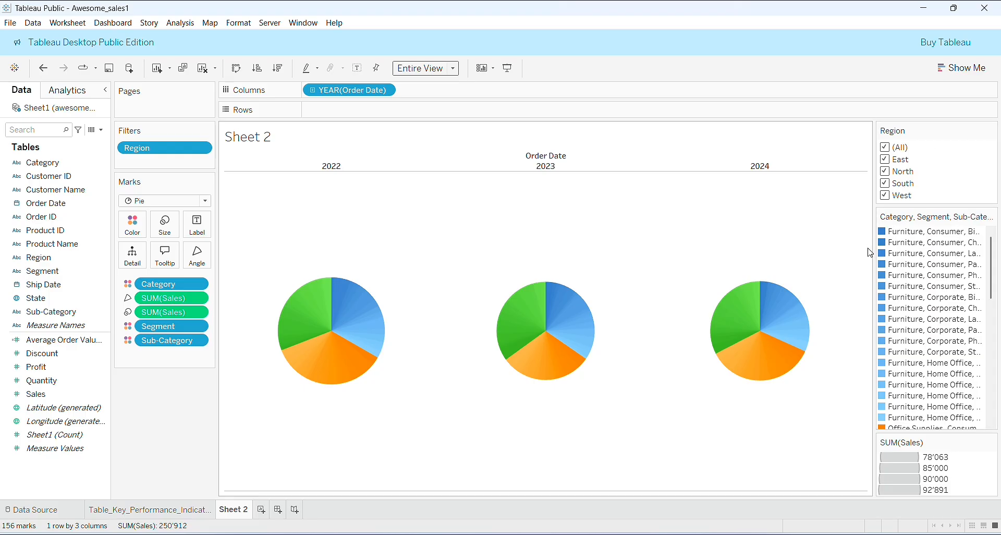
pyautogui.moveTo(875, 246); pyautogui.dragTo(847, 240)
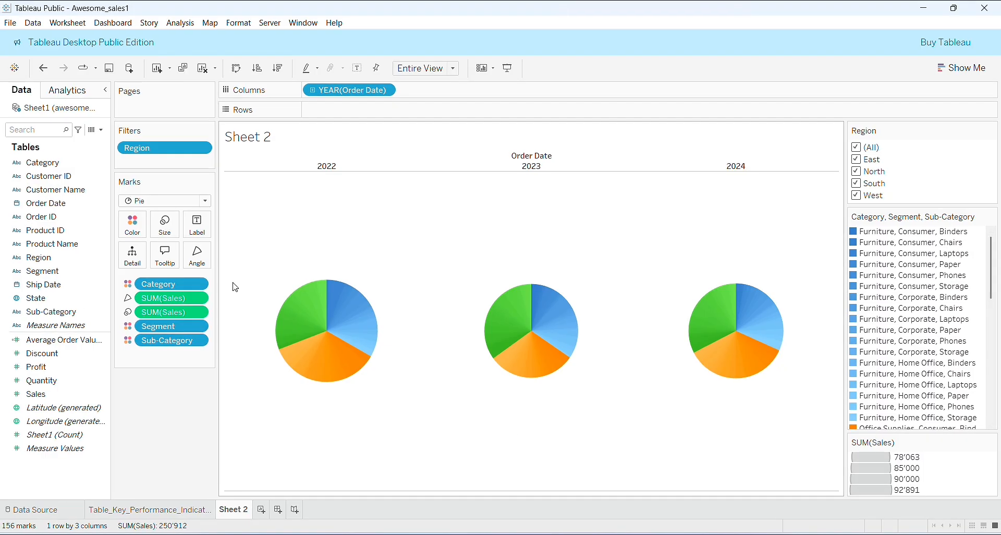
# Enlarge the pie marks until the three pies nearly fill the width of their year columns.
pyautogui.click(170, 231)
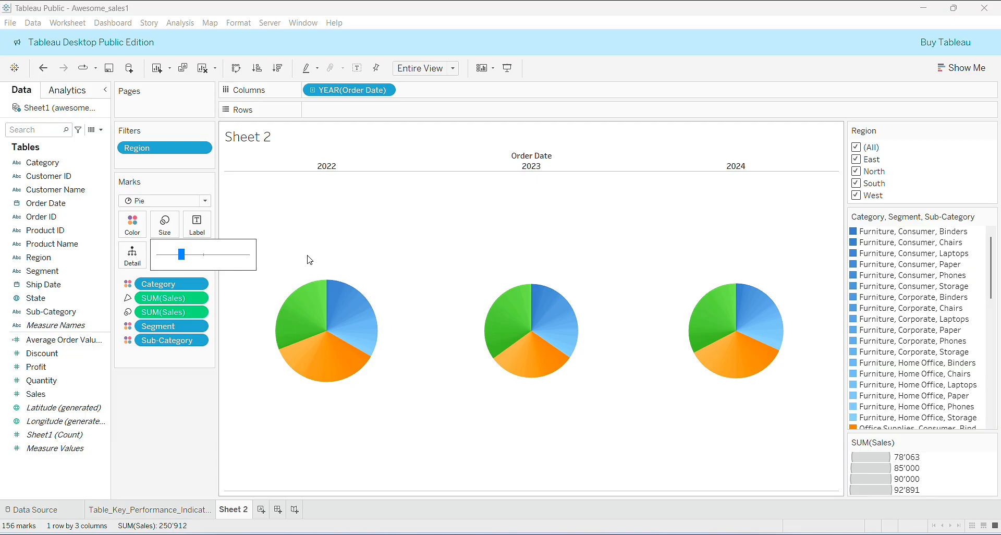
pyautogui.click(207, 255)
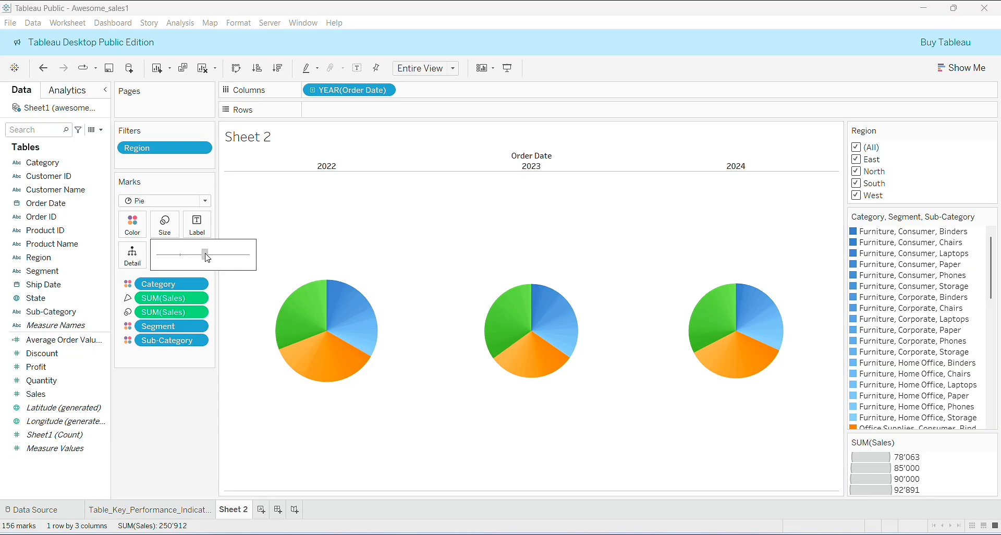
pyautogui.moveTo(207, 255)
pyautogui.mouseDown()
pyautogui.moveTo(189, 257)
pyautogui.moveTo(201, 259)
pyautogui.mouseUp()
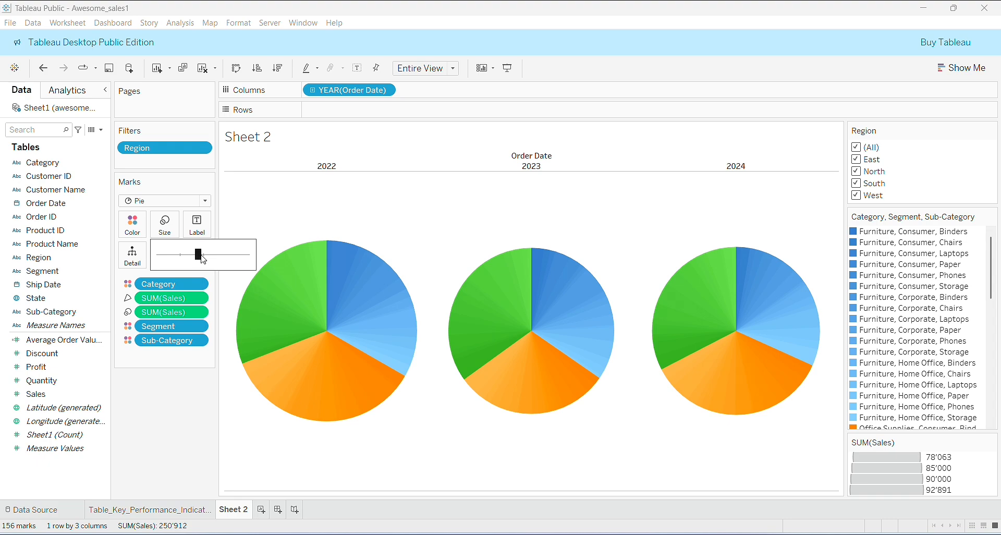
pyautogui.click(200, 255)
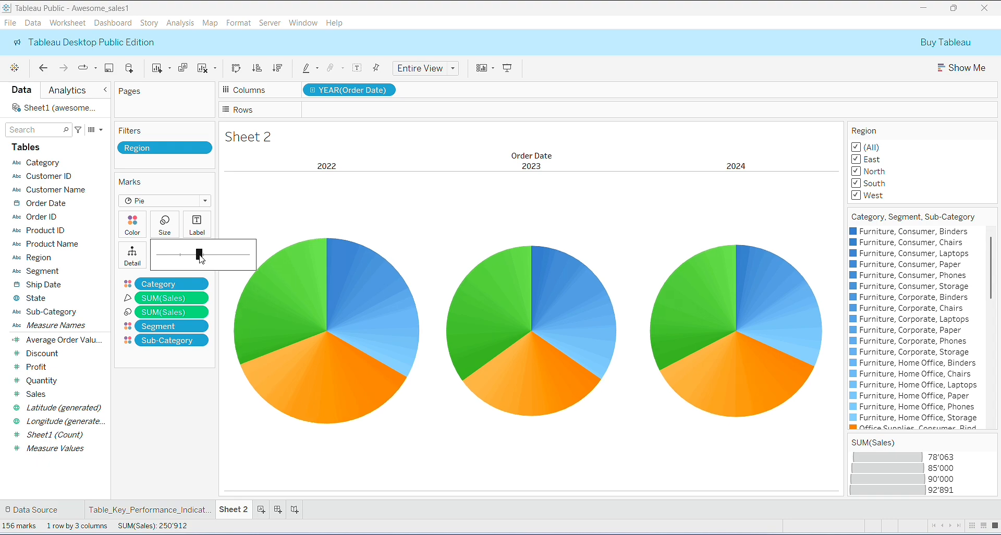
pyautogui.click(206, 256)
pyautogui.click(644, 173)
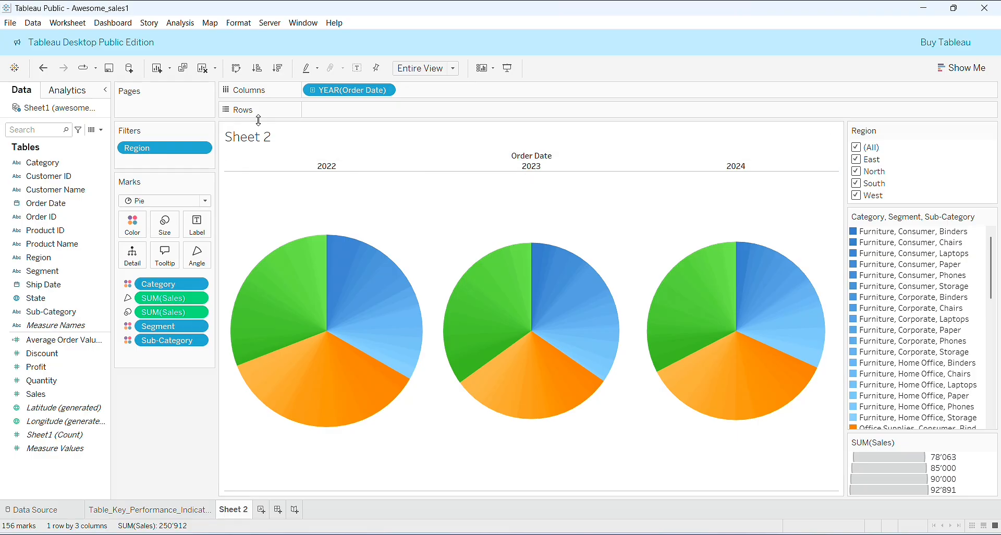
# Try sorting the Order Date years in descending order and clear that sort again.
pyautogui.click(387, 90)
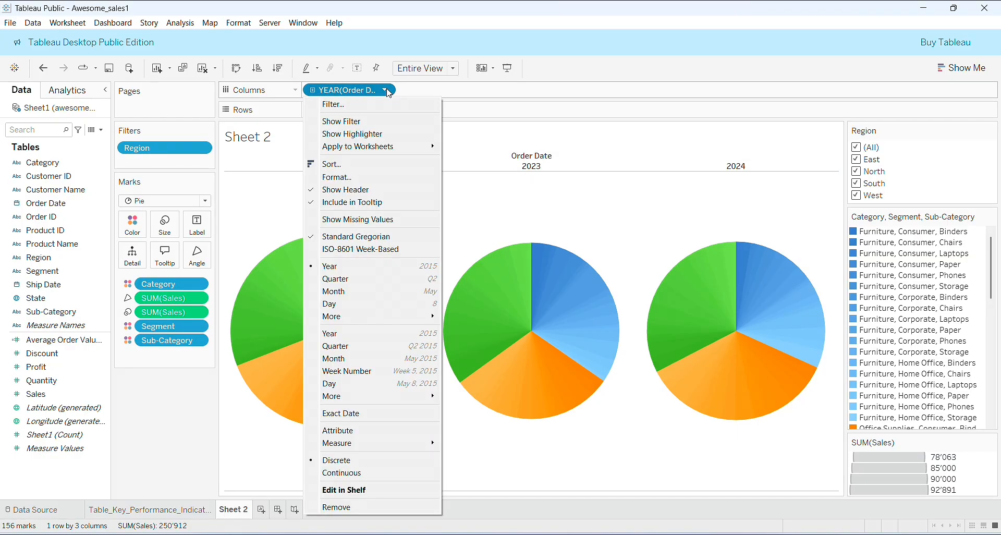
pyautogui.click(358, 168)
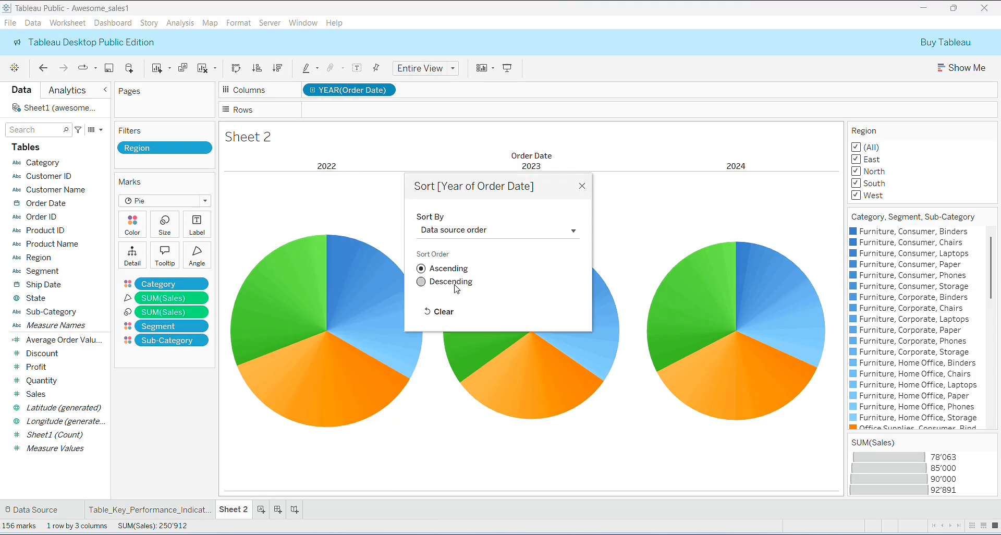
pyautogui.click(421, 282)
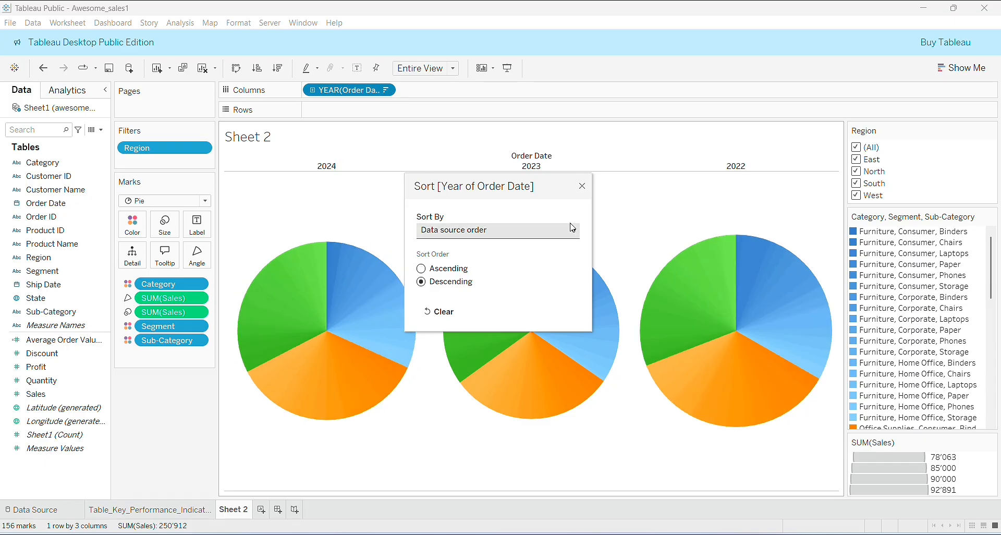
pyautogui.click(583, 186)
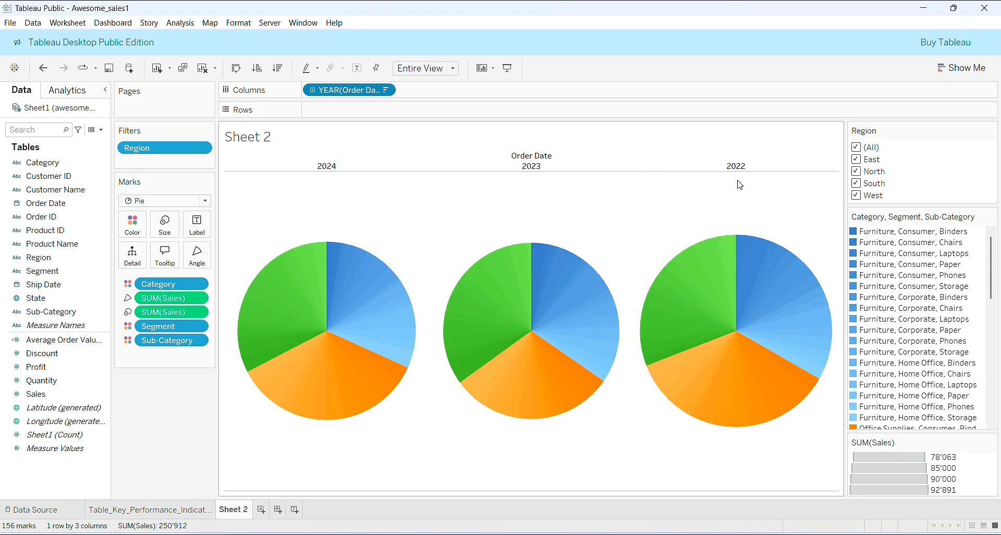
pyautogui.click(386, 91)
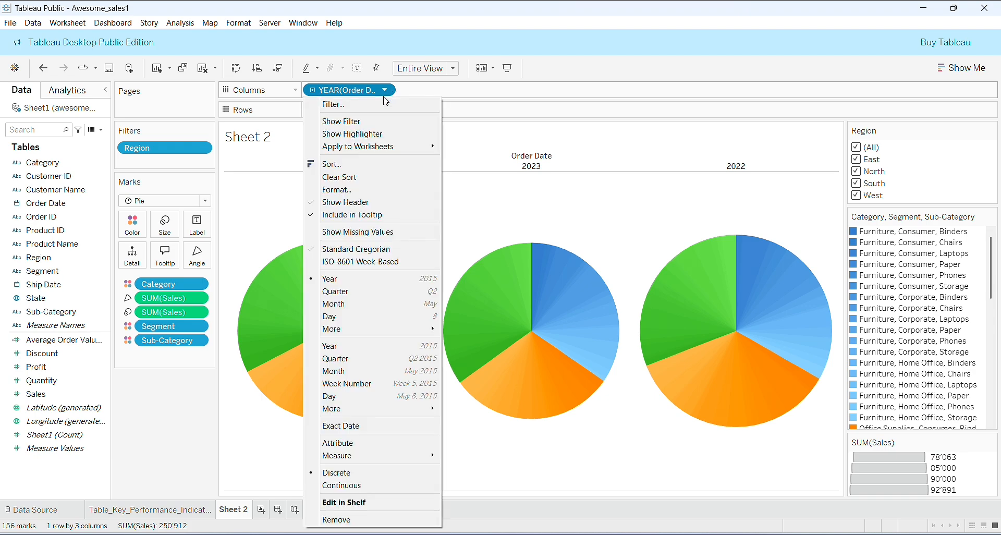
pyautogui.click(379, 179)
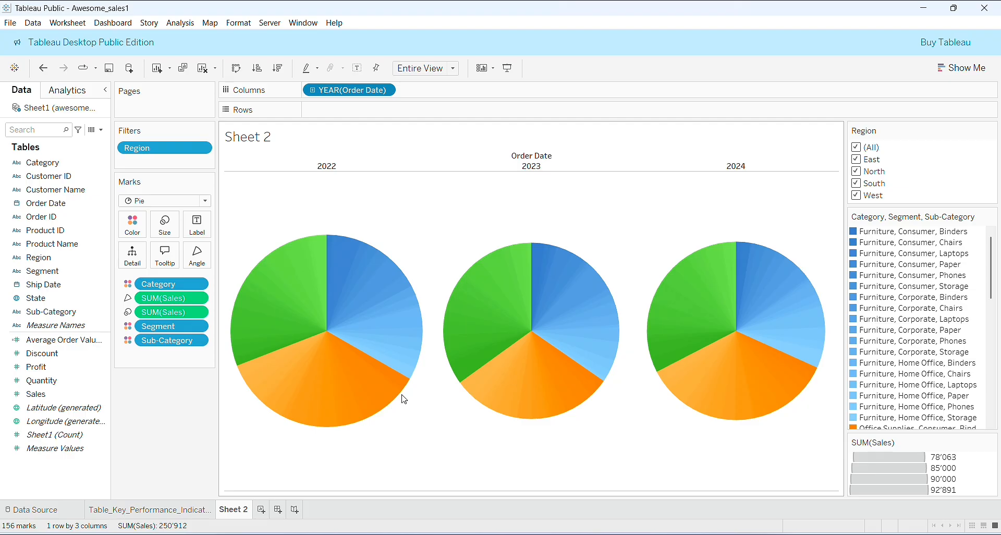
# Show the worksheet's summary card and remove the median from its statistics.
pyautogui.click(67, 23)
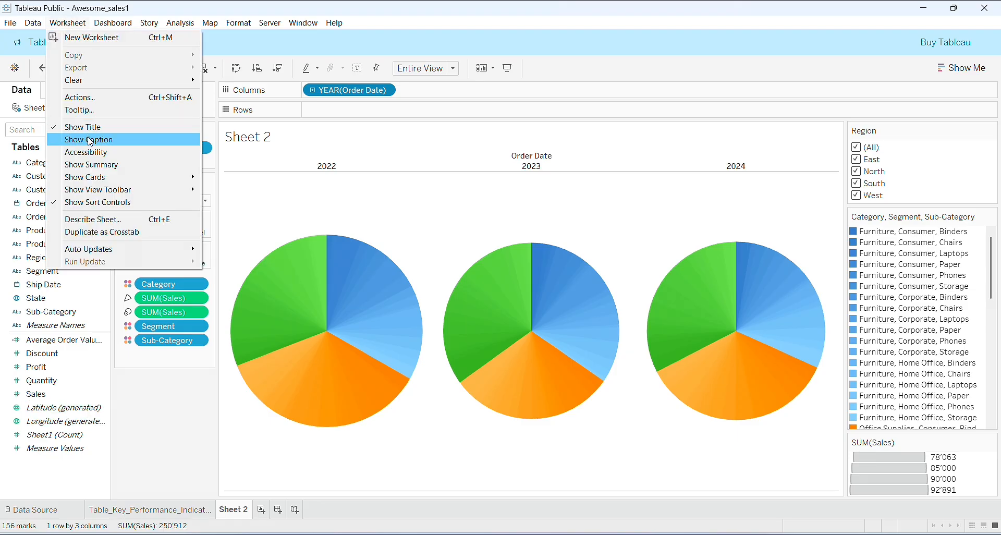
pyautogui.click(90, 165)
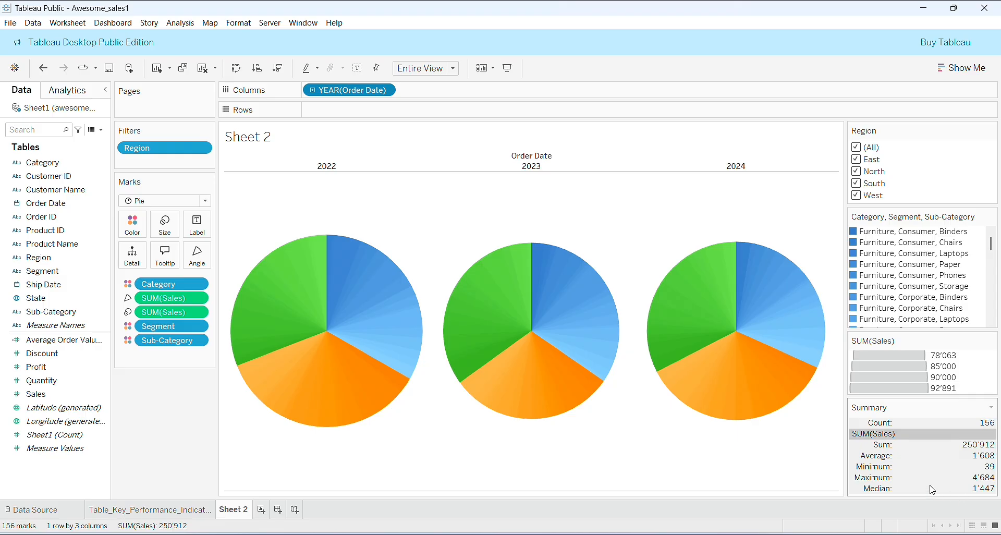
pyautogui.click(992, 409)
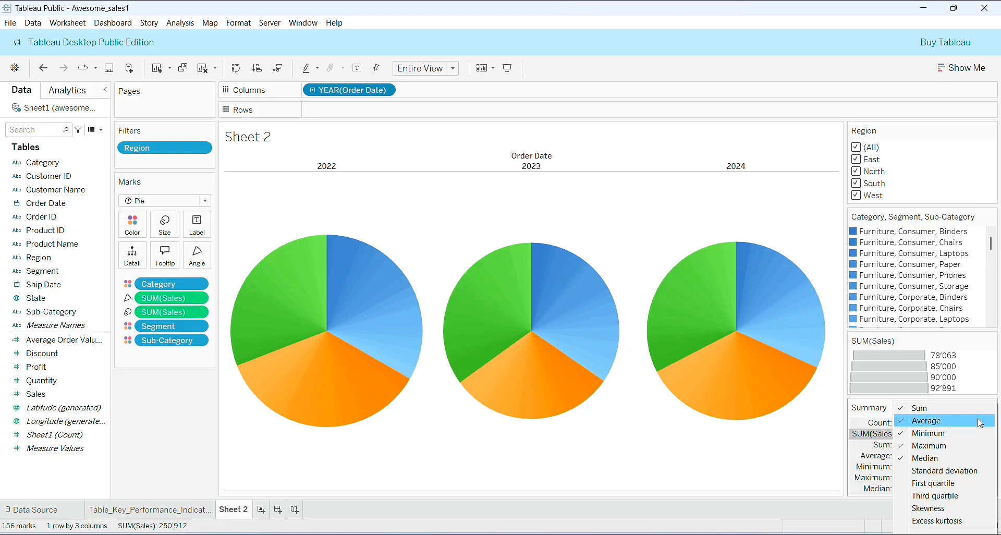
pyautogui.click(901, 460)
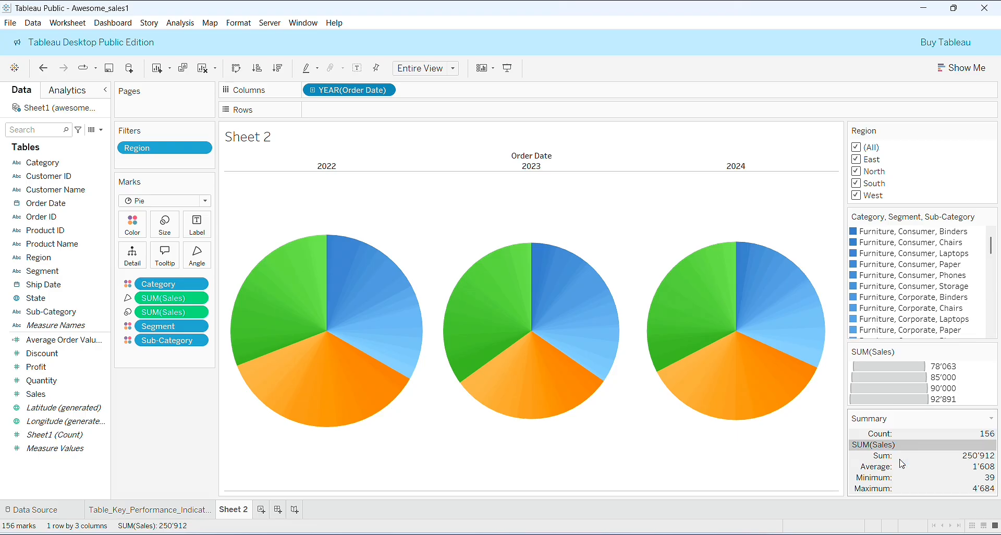
# Add the first quartile and third quartile to the summary card's statistics.
pyautogui.click(991, 420)
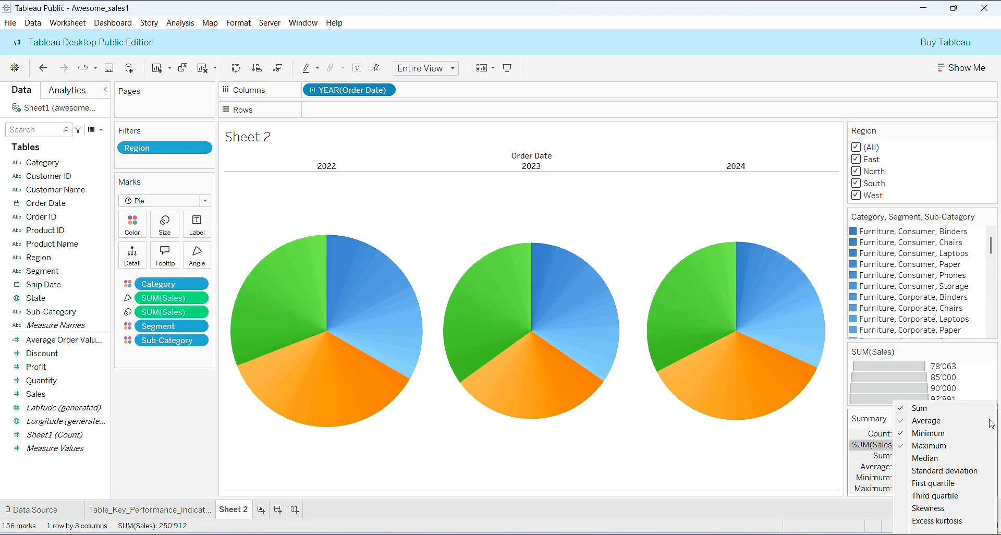
pyautogui.click(921, 489)
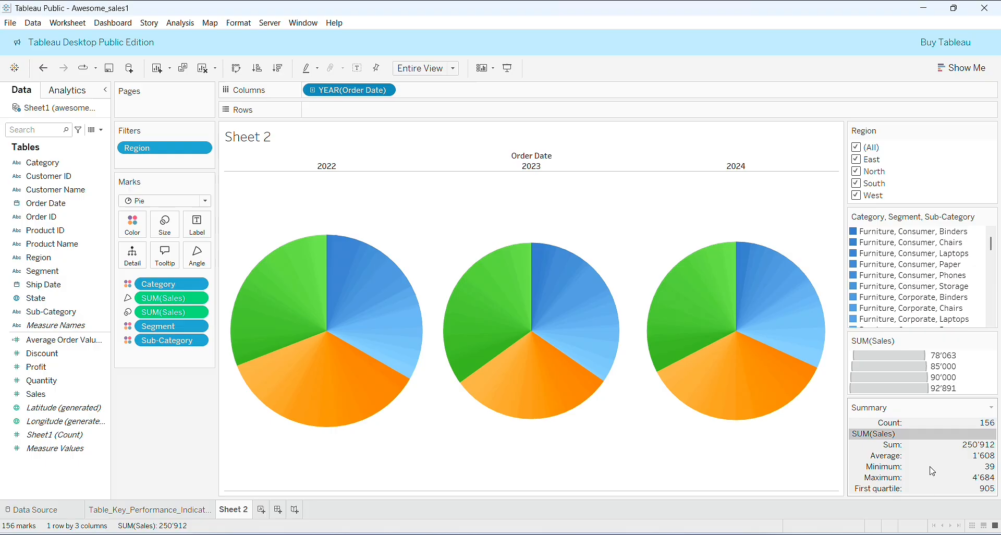
pyautogui.click(993, 409)
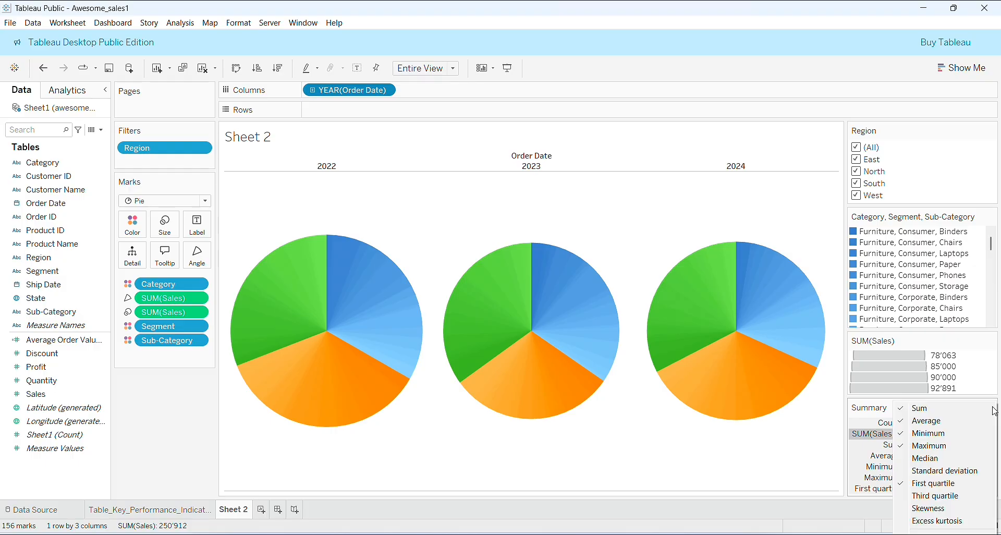
pyautogui.click(904, 501)
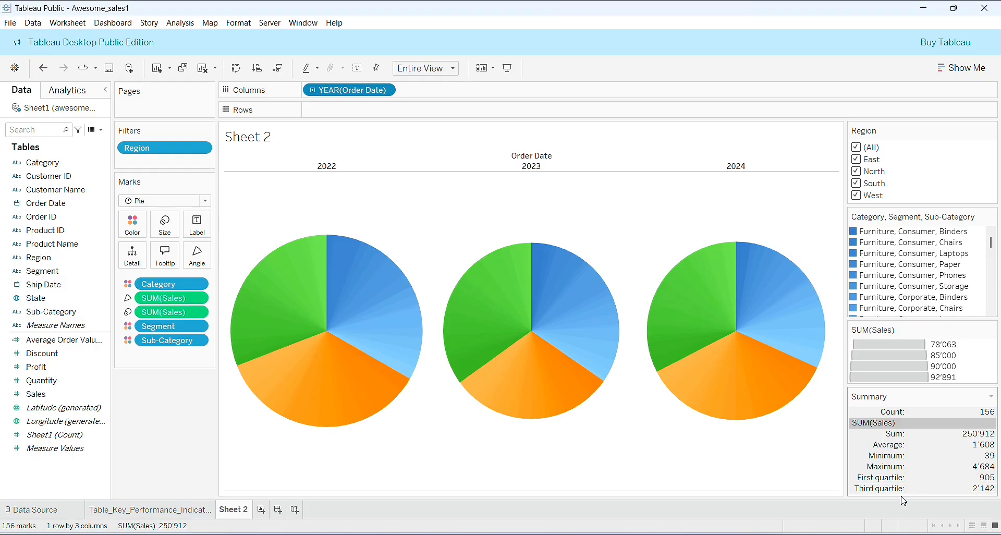
pyautogui.click(992, 398)
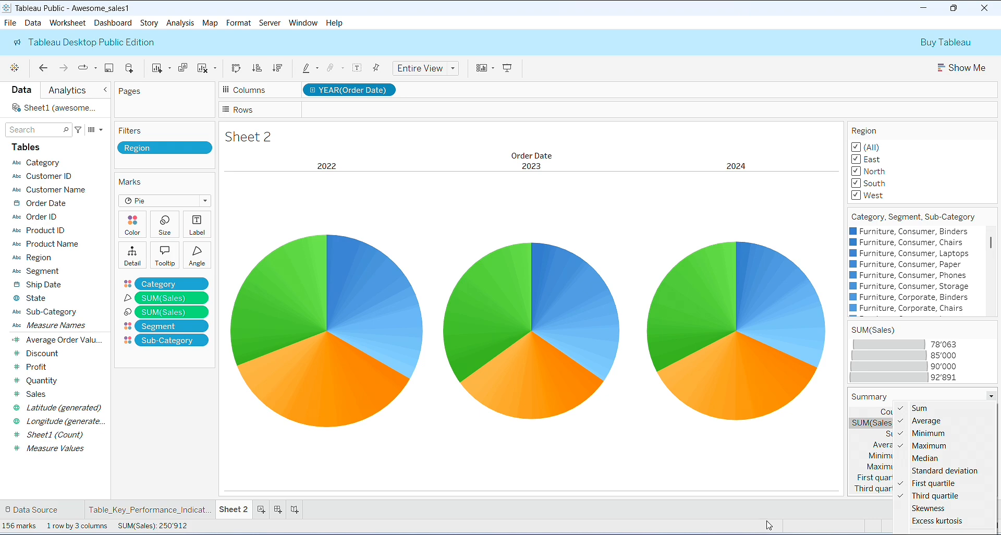
pyautogui.click(743, 439)
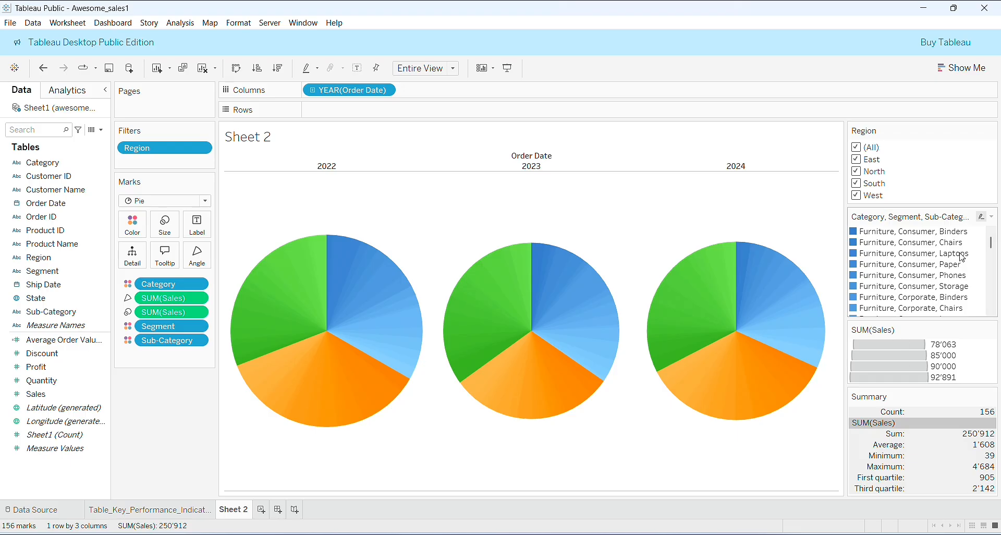
# Examine the color legend's combinations of category, segment and sub-category from Furniture through Office Supplies to Technology.
pyautogui.moveTo(993, 244)
pyautogui.mouseDown()
pyautogui.moveTo(998, 303)
pyautogui.moveTo(980, 240)
pyautogui.moveTo(987, 255)
pyautogui.moveTo(987, 231)
pyautogui.mouseUp()
pyautogui.click(991, 313)
pyautogui.click(992, 313)
pyautogui.click(991, 312)
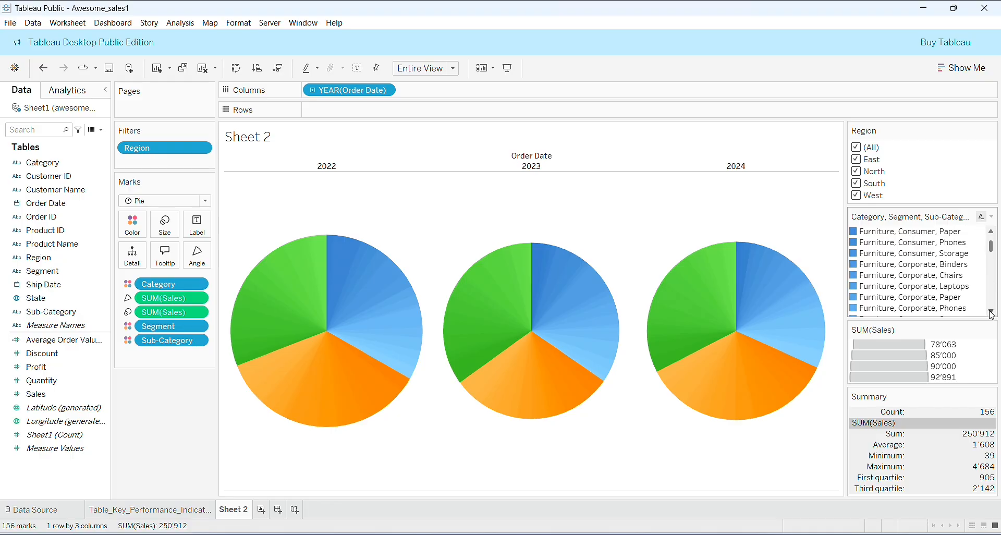
pyautogui.click(991, 312)
pyautogui.click(991, 313)
pyautogui.click(991, 312)
pyautogui.click(992, 312)
pyautogui.click(992, 313)
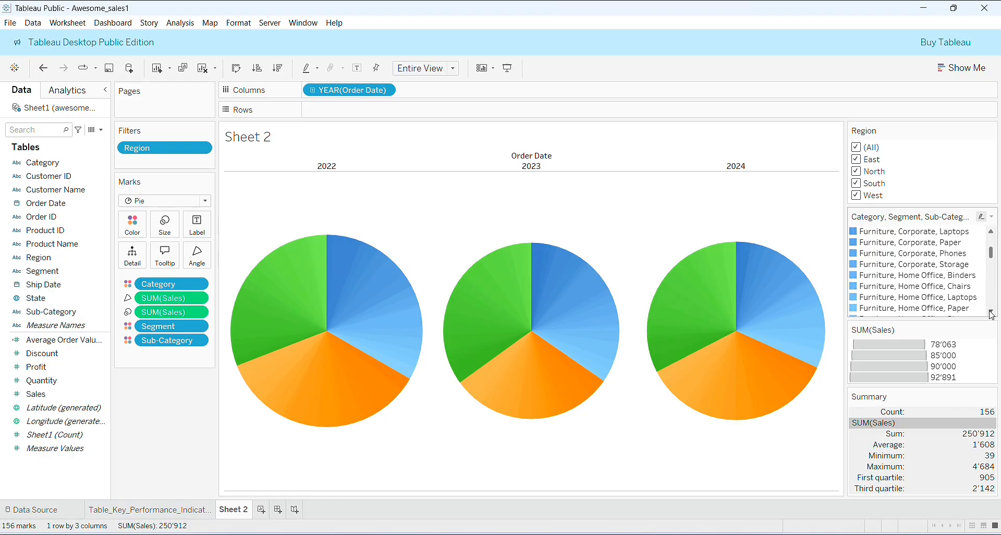
pyautogui.click(991, 313)
pyautogui.click(992, 313)
pyautogui.click(991, 313)
pyautogui.click(991, 312)
pyautogui.click(991, 313)
pyautogui.click(991, 312)
pyautogui.click(991, 313)
pyautogui.click(991, 313)
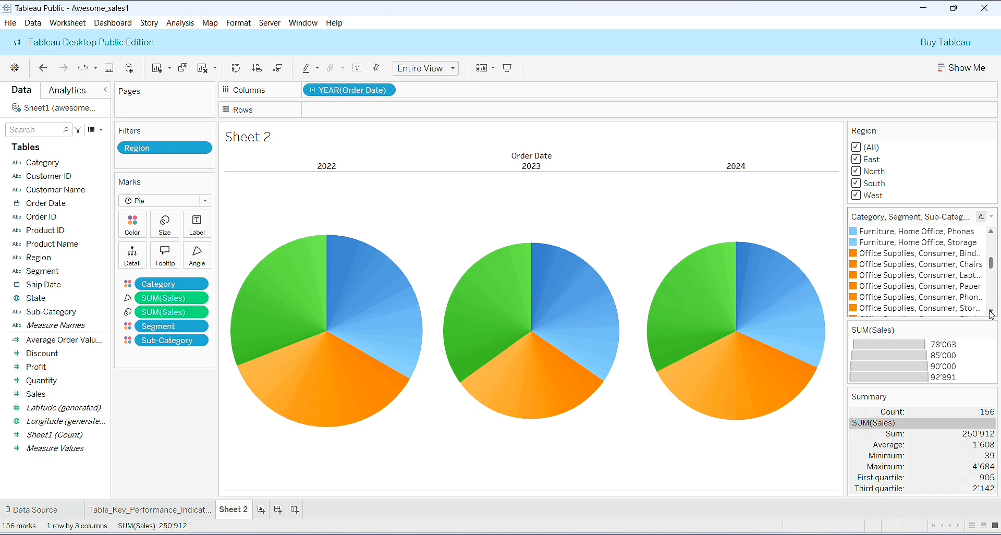
pyautogui.click(991, 313)
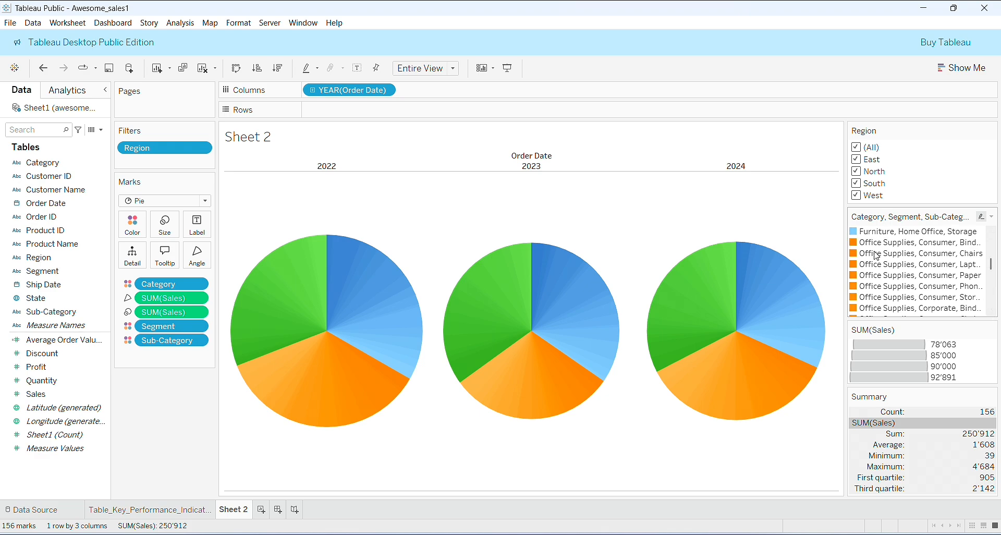
pyautogui.click(991, 311)
pyautogui.click(992, 312)
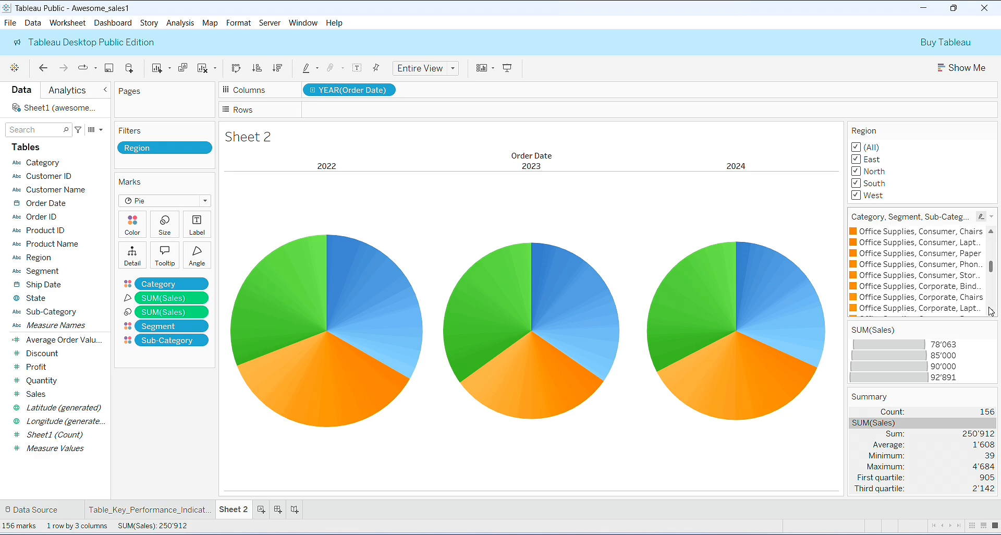
pyautogui.click(991, 312)
pyautogui.click(992, 311)
pyautogui.click(991, 312)
pyautogui.click(991, 311)
pyautogui.click(991, 312)
pyautogui.click(991, 312)
pyautogui.click(992, 312)
pyautogui.click(991, 312)
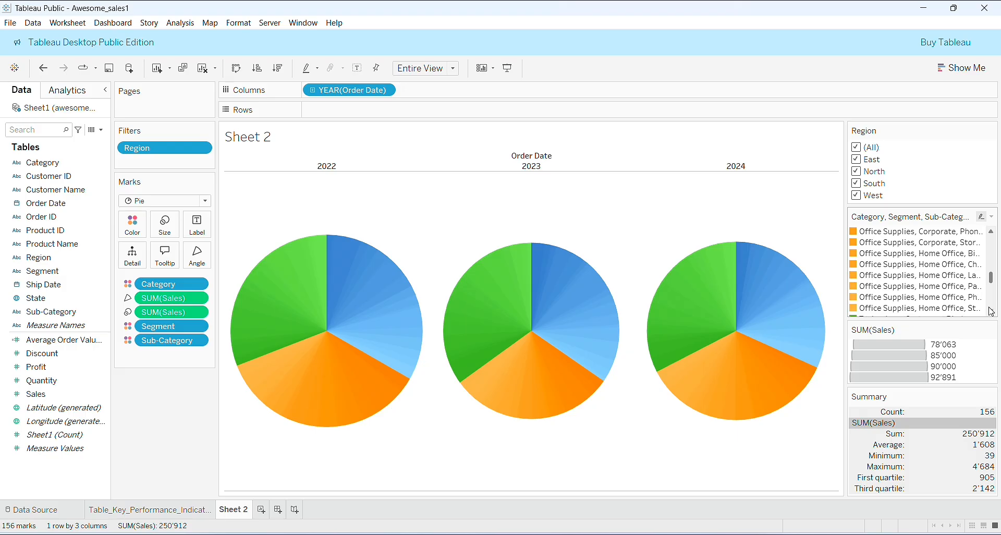
pyautogui.click(991, 311)
pyautogui.click(991, 312)
pyautogui.click(992, 312)
pyautogui.click(991, 312)
pyautogui.click(991, 312)
pyautogui.click(991, 311)
pyautogui.click(992, 312)
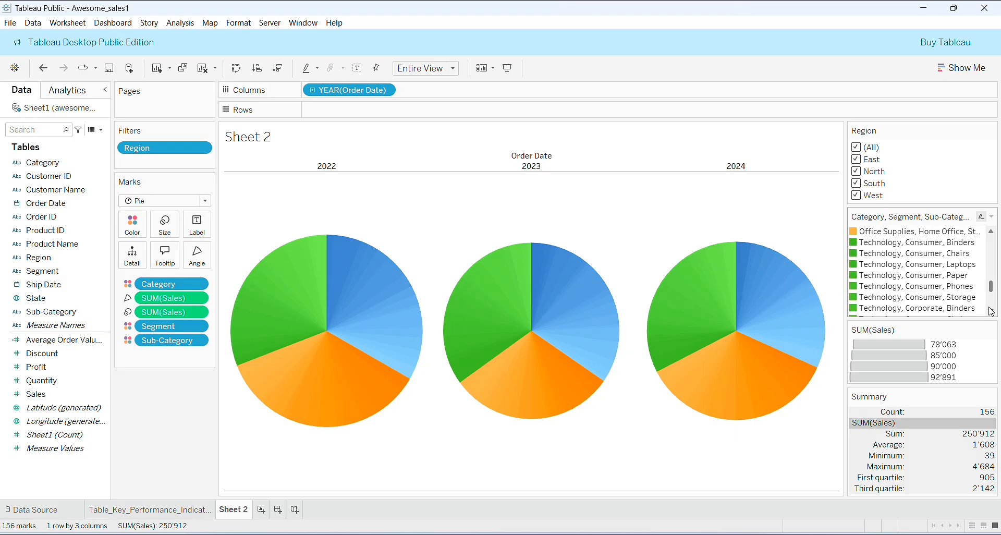
# Examine the color legend's remaining Technology combinations for the Consumer, Corporate and Home Office segments down to the last entry.
pyautogui.click(991, 311)
pyautogui.click(991, 311)
pyautogui.click(991, 312)
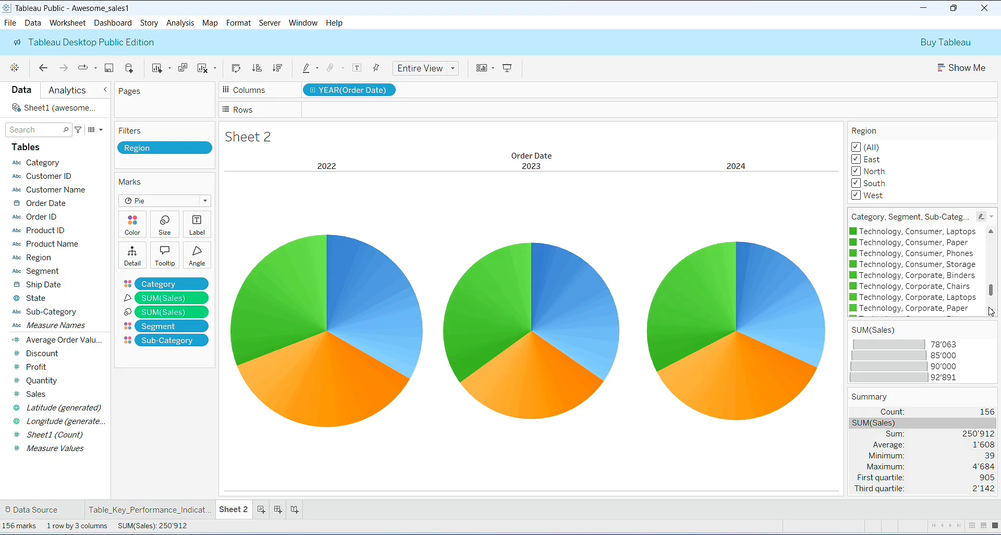
pyautogui.click(991, 311)
pyautogui.click(991, 311)
pyautogui.click(991, 312)
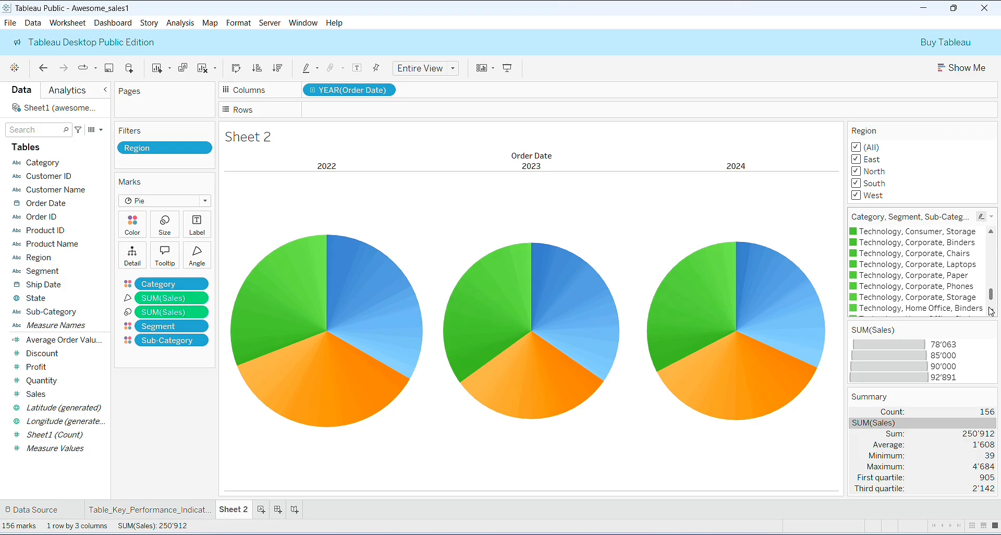
pyautogui.click(992, 312)
pyautogui.click(992, 311)
pyautogui.click(991, 312)
pyautogui.click(992, 311)
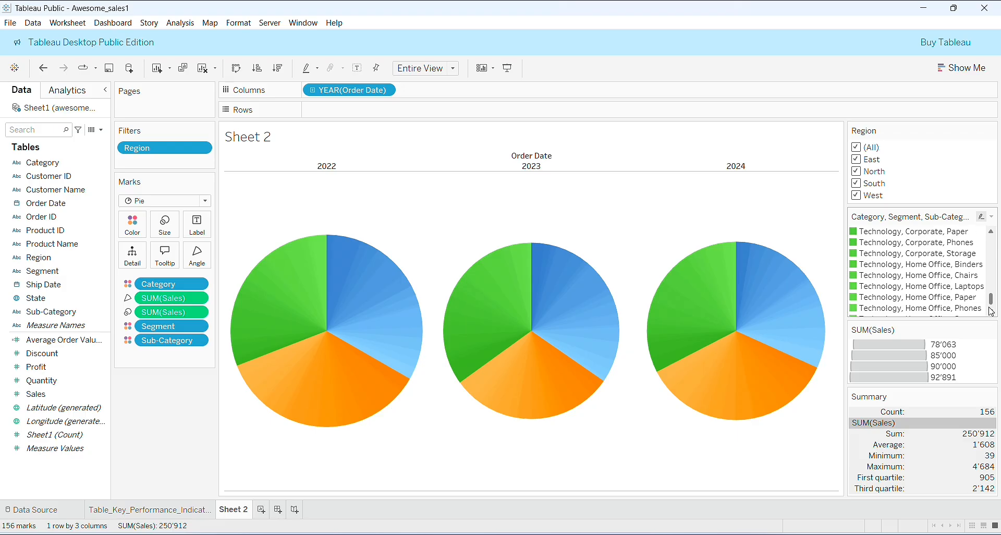
pyautogui.click(992, 311)
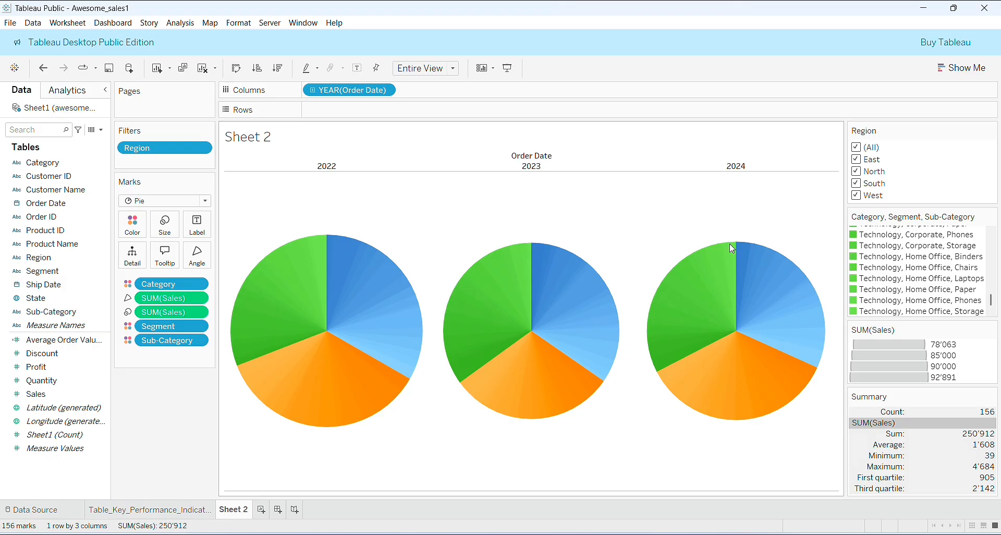
pyautogui.moveTo(566, 282)
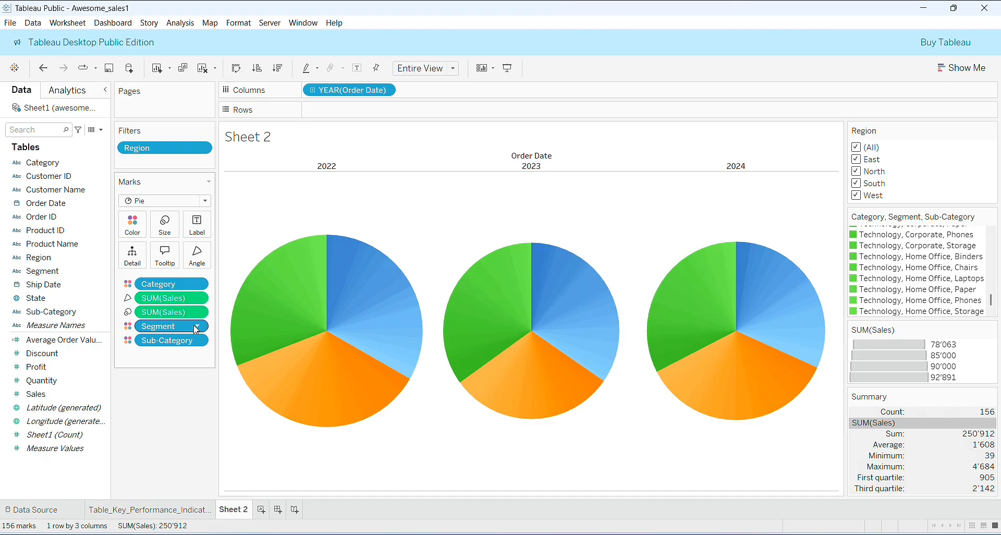
# Replace Category with Segment as the first color field, then add Category back as a color field above Sub-Category.
pyautogui.moveTo(196, 330); pyautogui.dragTo(177, 279)
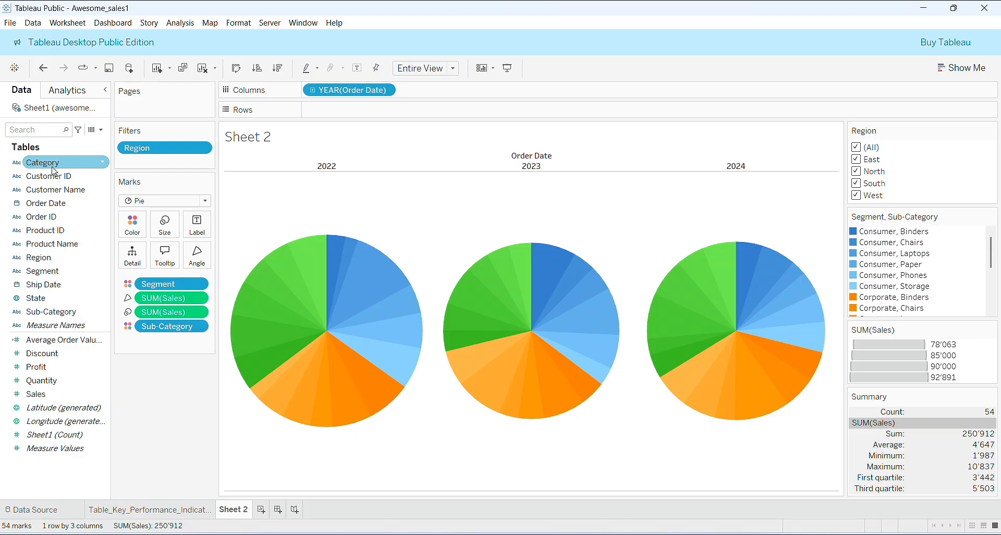
pyautogui.moveTo(54, 170); pyautogui.dragTo(163, 343)
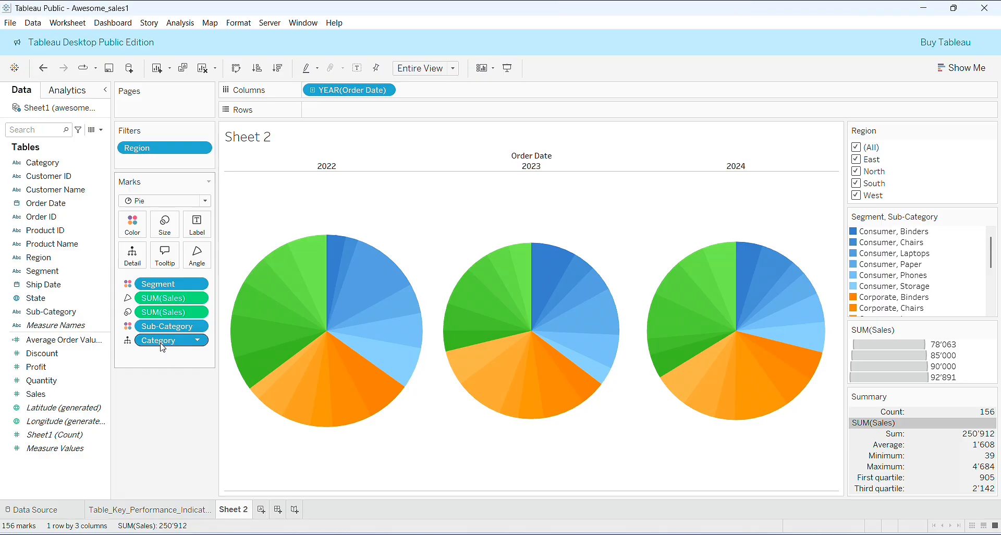
pyautogui.click(127, 342)
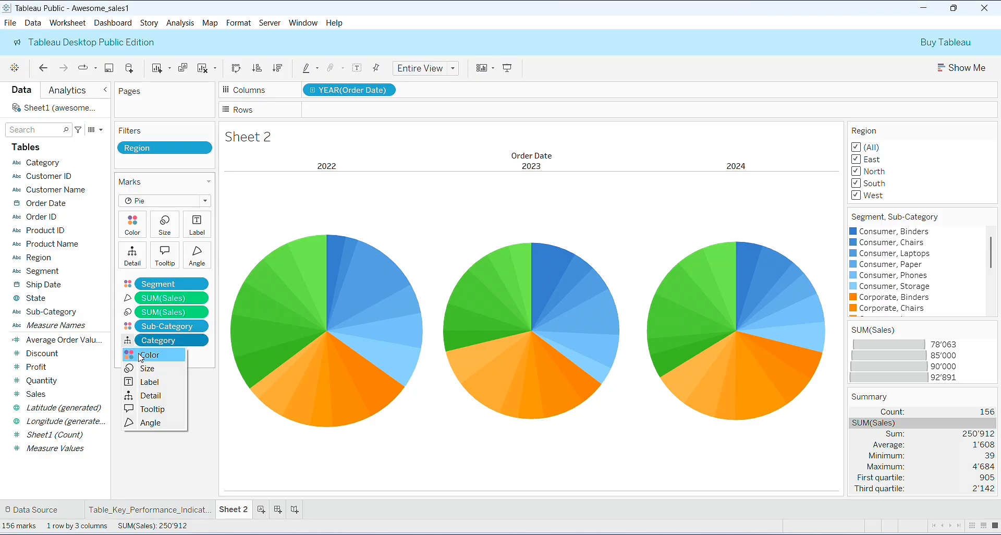
pyautogui.click(142, 355)
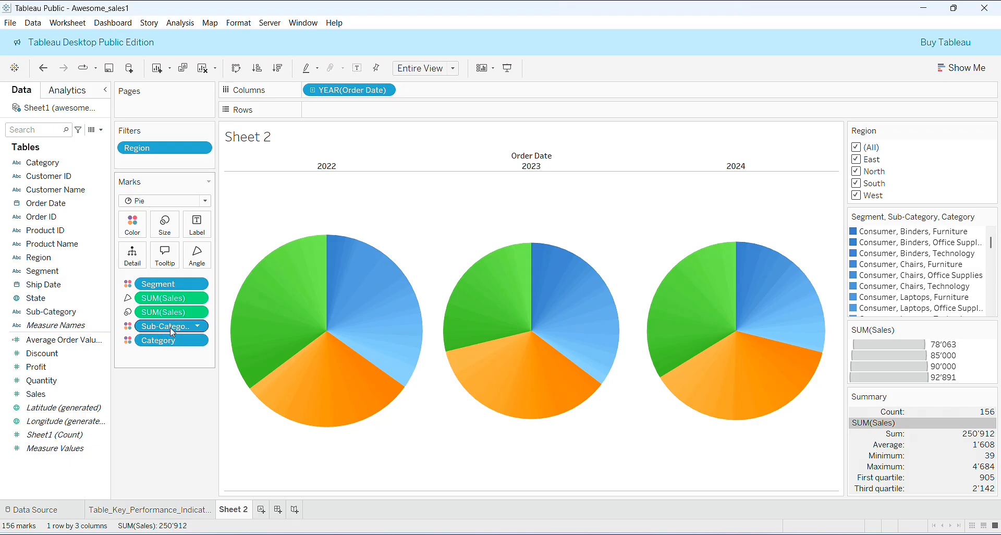
pyautogui.moveTo(173, 333); pyautogui.dragTo(198, 343)
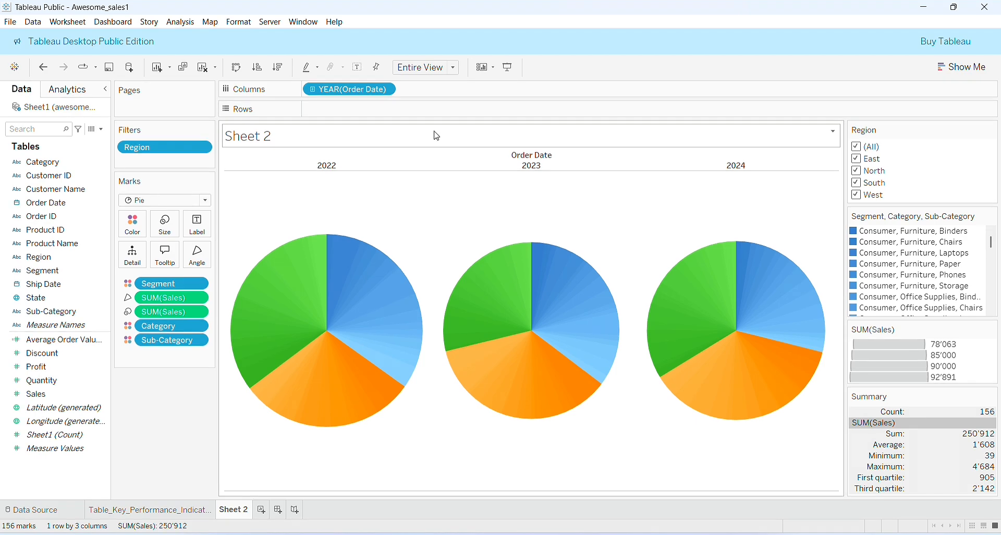
# Title the sheet "3_Years_of_Total_Sales_By_Segment_Category_Sub-Category_Triple_Pie_ Chart" in bold, centered, red Times New Roman.
pyautogui.doubleClick(443, 137)
pyautogui.write('3_Years_of_Total_Sales_By_Segment_Category_Sub-Category_Triple_Pie_ Chart')
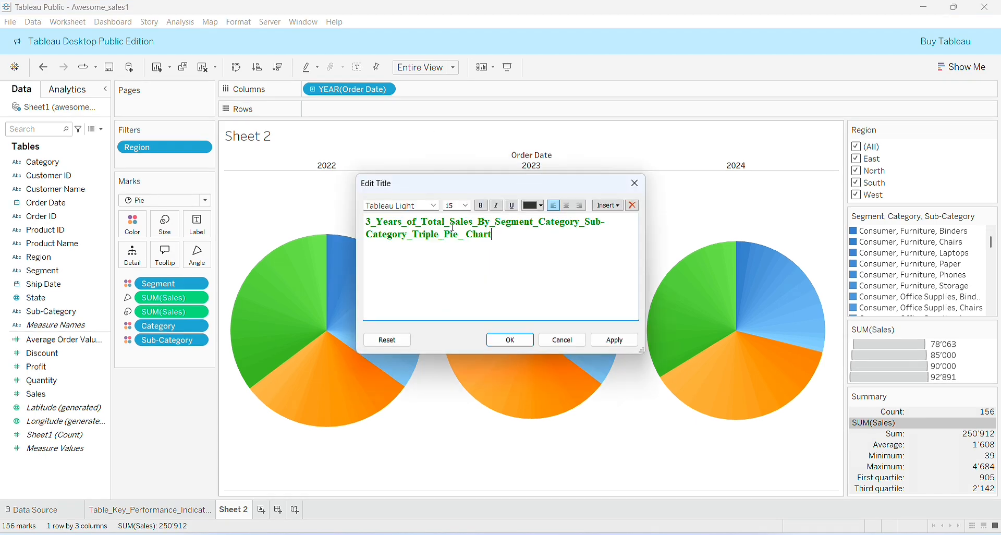
pyautogui.click(541, 206)
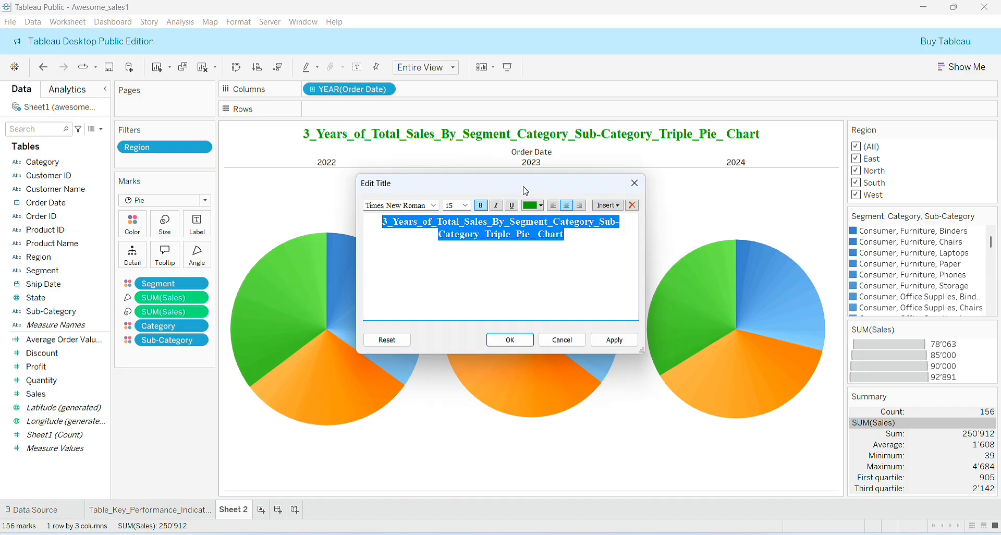
pyautogui.click(540, 205)
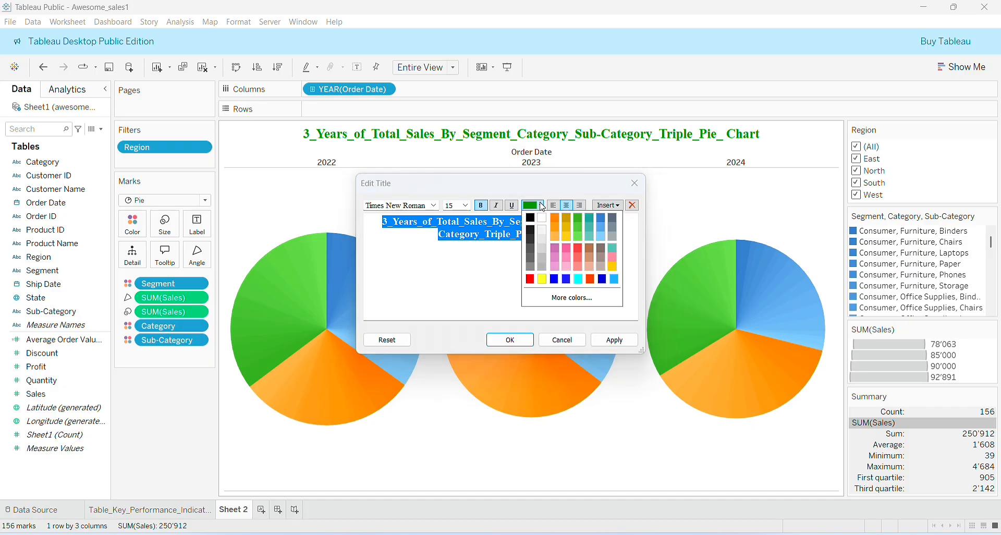
pyautogui.click(533, 280)
pyautogui.click(510, 340)
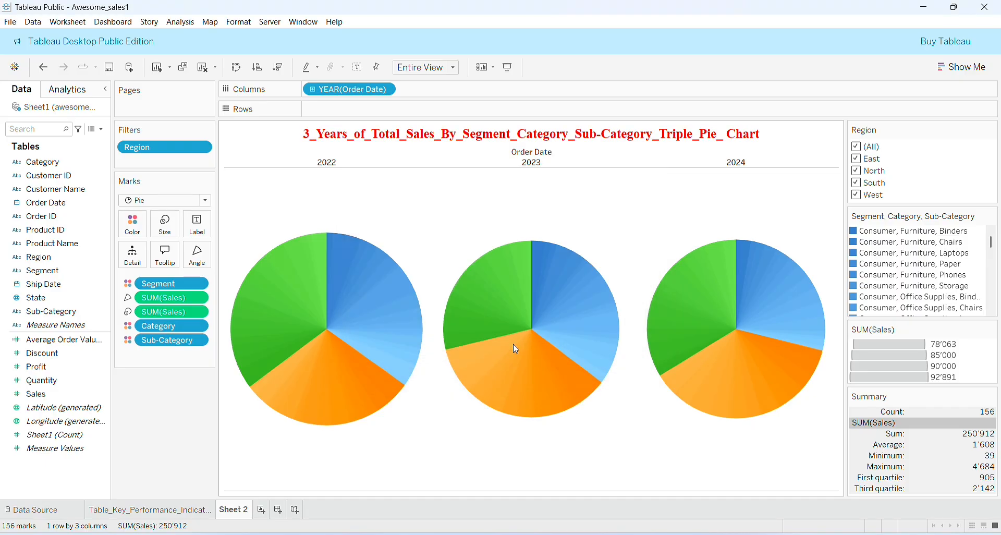
# Give the sheet title a solid blue border and save the workbook.
pyautogui.rightClick(428, 131)
pyautogui.click(457, 176)
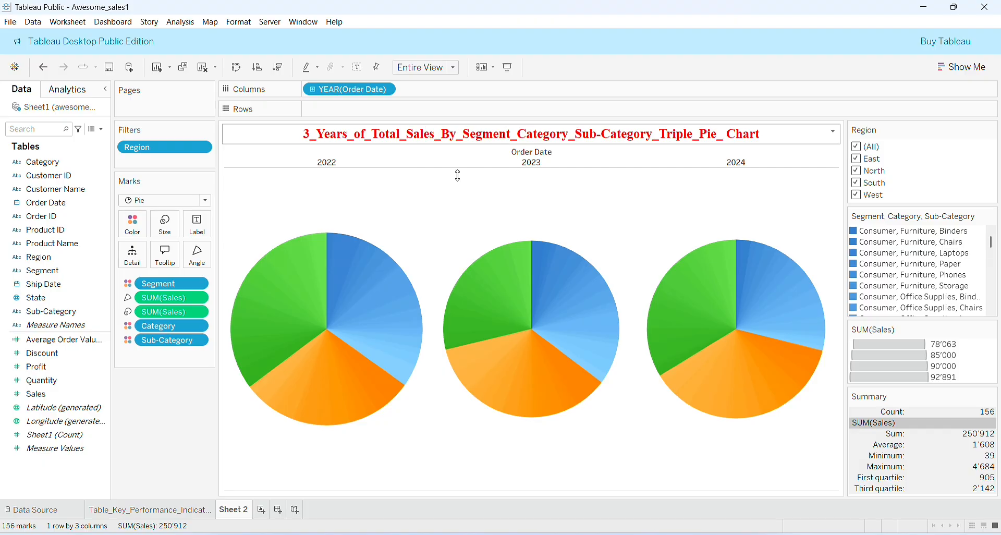
pyautogui.click(83, 147)
pyautogui.click(112, 173)
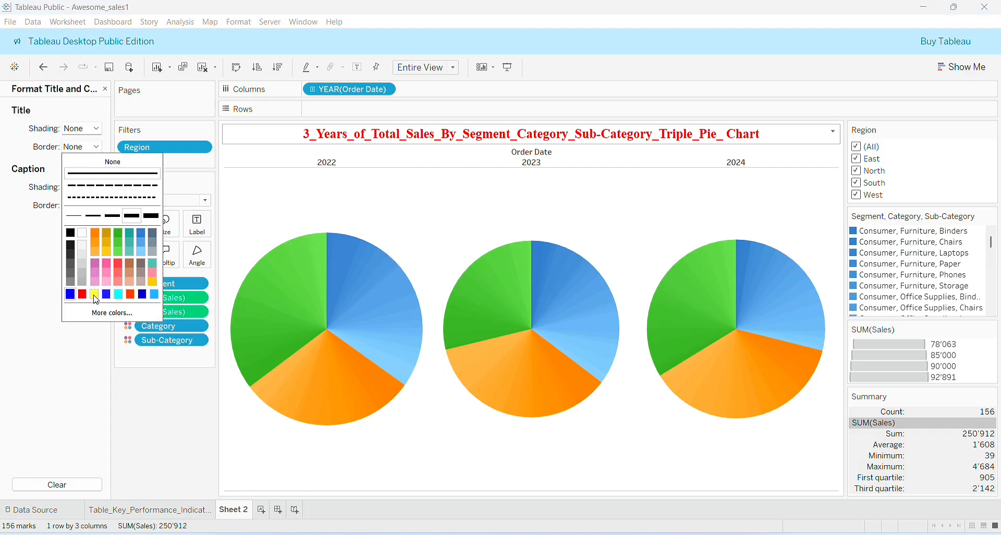
pyautogui.click(10, 22)
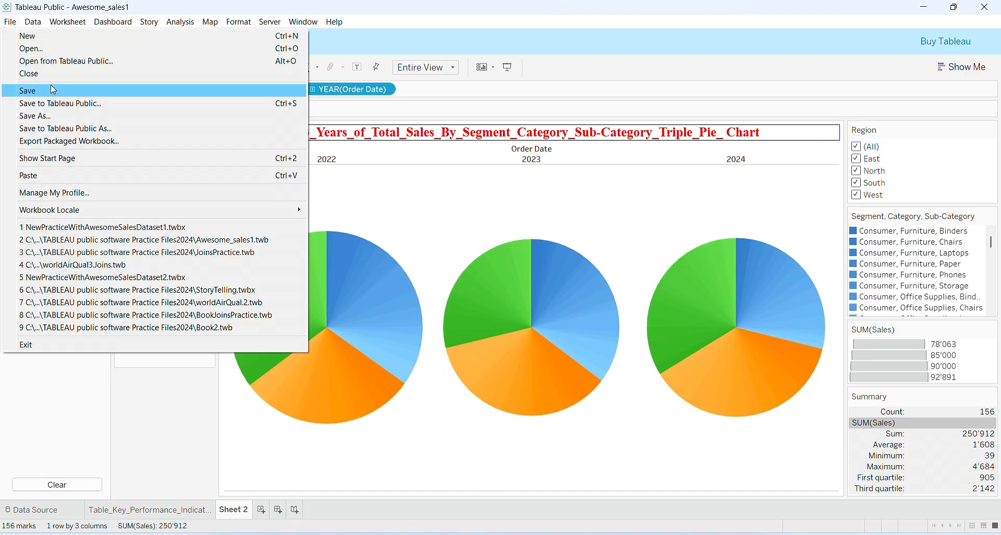
pyautogui.click(51, 89)
pyautogui.click(105, 88)
# Set the sheet's default pane border to a red line of the second thickness.
pyautogui.click(238, 22)
pyautogui.click(257, 119)
pyautogui.click(29, 150)
pyautogui.click(85, 201)
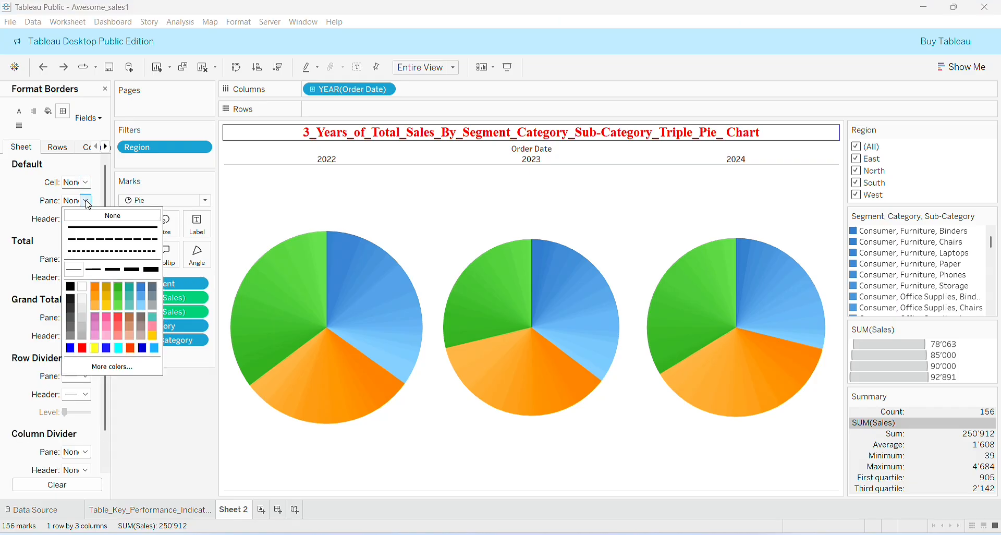
pyautogui.click(117, 366)
pyautogui.click(392, 224)
pyautogui.click(556, 370)
pyautogui.click(94, 270)
pyautogui.click(5, 221)
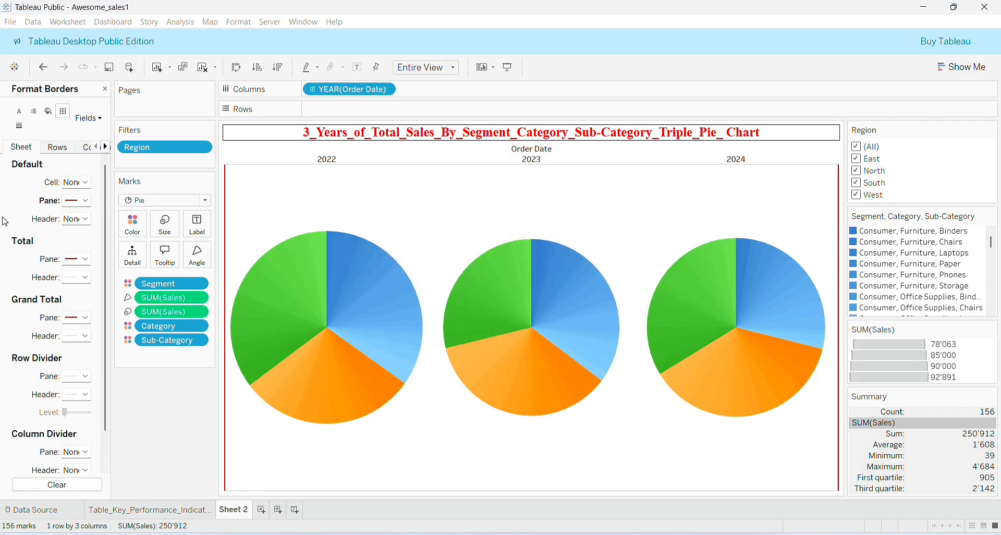
# Set the default cell border and the total header border to red lines of the second thickness.
pyautogui.click(85, 182)
pyautogui.click(71, 330)
pyautogui.click(94, 252)
pyautogui.click(12, 221)
pyautogui.click(84, 277)
pyautogui.click(70, 426)
pyautogui.click(94, 346)
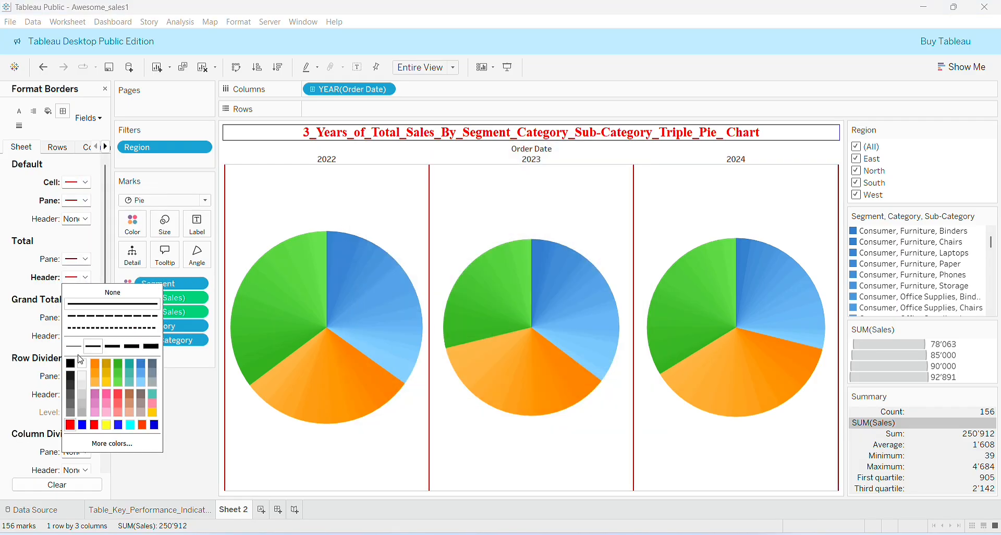
pyautogui.click(8, 380)
# Make the pane lines of the row divider and column divider red at the second thickness.
pyautogui.click(84, 376)
pyautogui.click(71, 344)
pyautogui.click(94, 265)
pyautogui.click(6, 400)
pyautogui.click(85, 452)
pyautogui.click(71, 419)
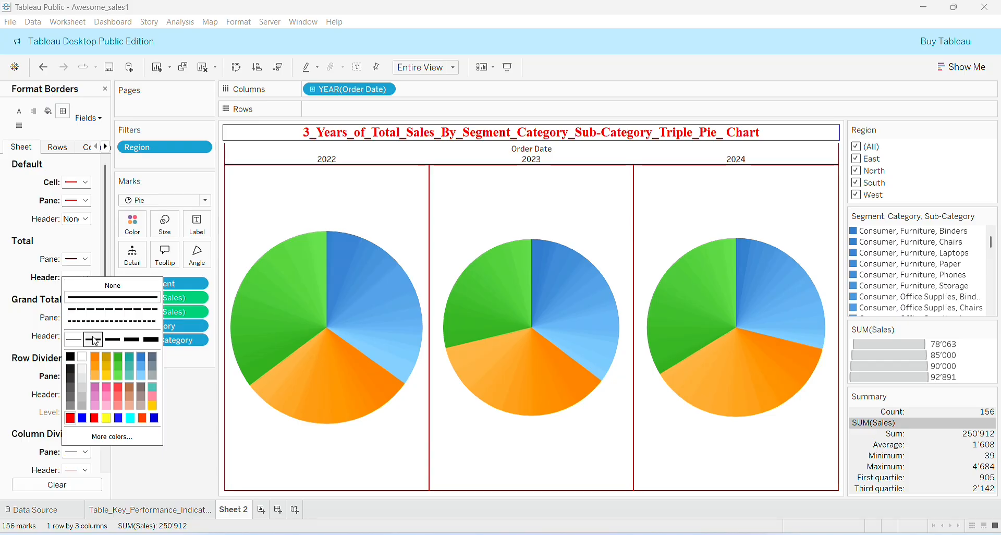
pyautogui.click(93, 339)
pyautogui.click(79, 180)
# Set the sheet's default header border to a red line of the second thickness.
pyautogui.click(85, 219)
pyautogui.click(70, 367)
pyautogui.click(95, 287)
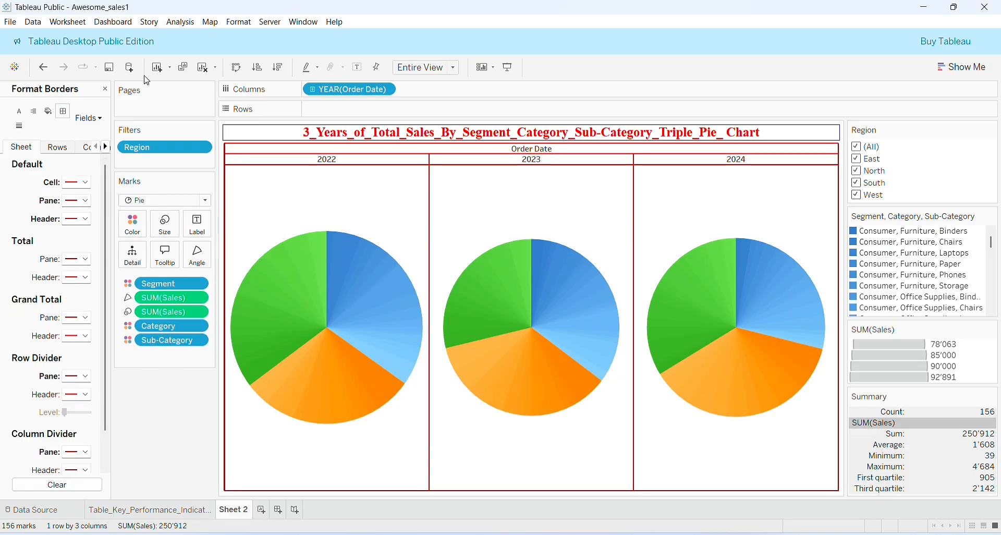
pyautogui.click(105, 89)
# Format all filter and set controls with blue text and pink shading.
pyautogui.rightClick(933, 172)
pyautogui.moveTo(886, 226)
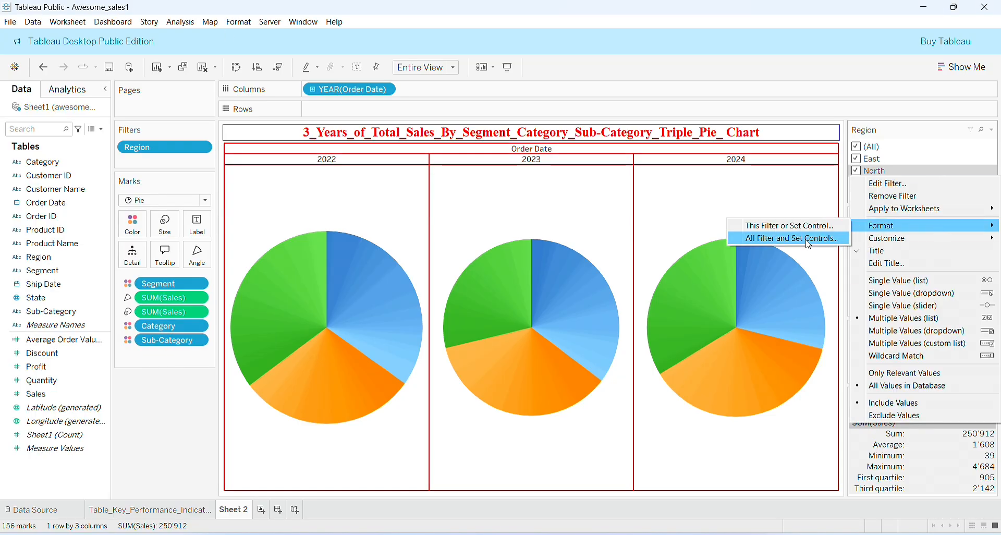
pyautogui.click(782, 233)
pyautogui.click(84, 128)
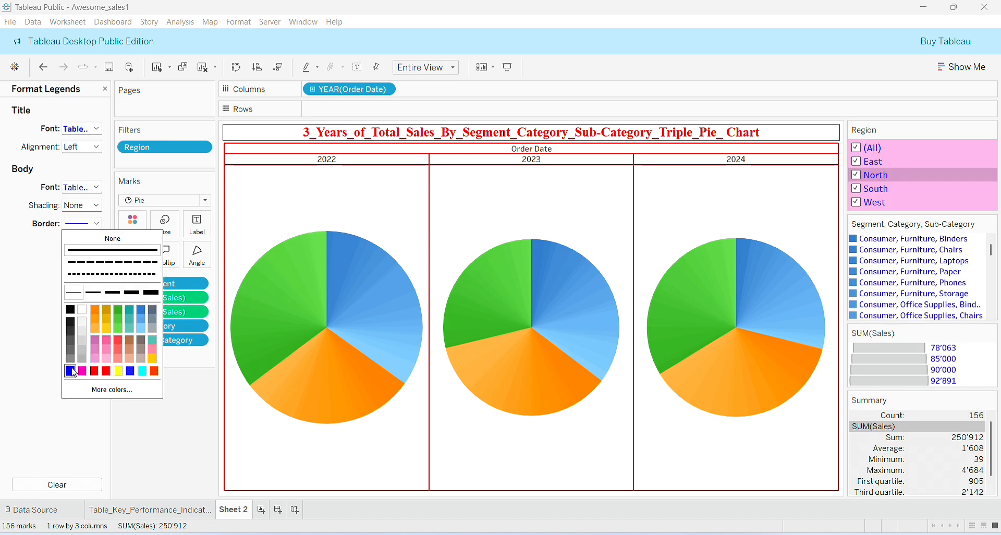
# Shade the body of the legends orange at 33% opacity.
pyautogui.click(70, 296)
pyautogui.click(83, 205)
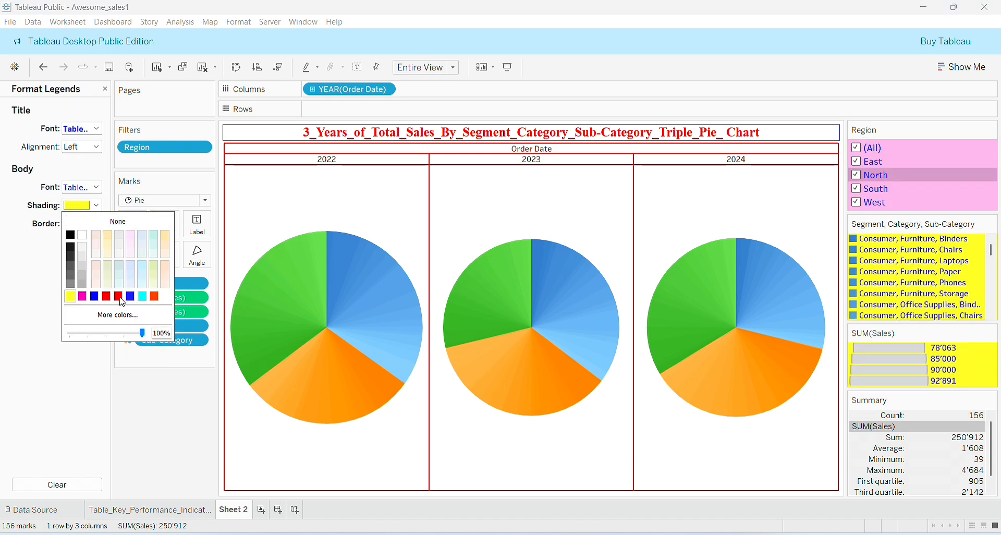
pyautogui.click(154, 297)
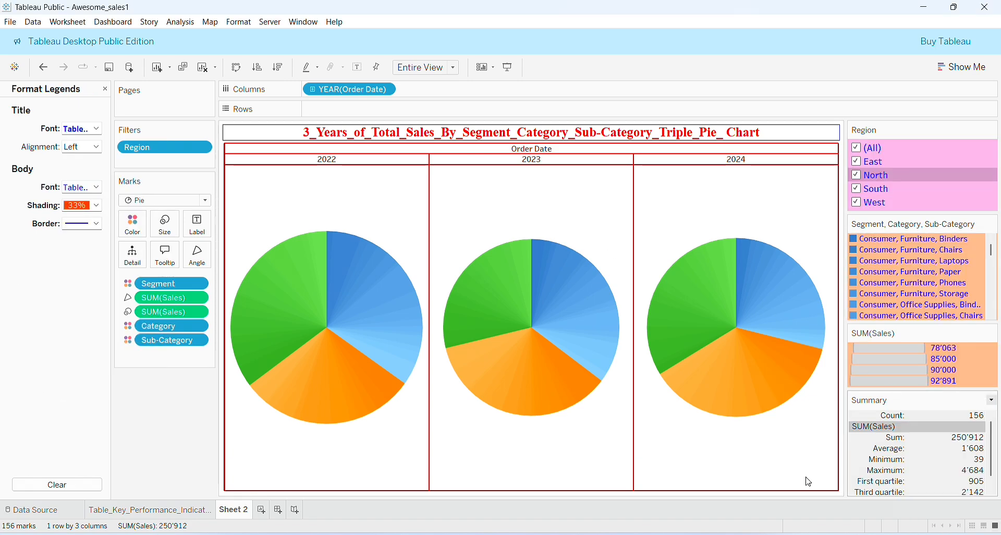
pyautogui.click(105, 89)
# Set the worksheet's default background shading to light pink.
pyautogui.click(239, 22)
pyautogui.click(253, 60)
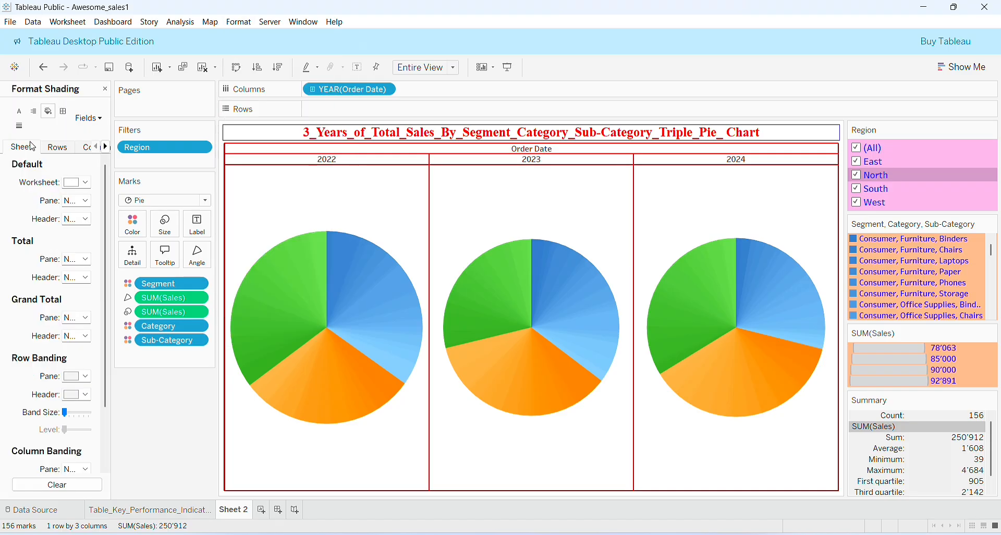
pyautogui.click(77, 182)
pyautogui.click(117, 292)
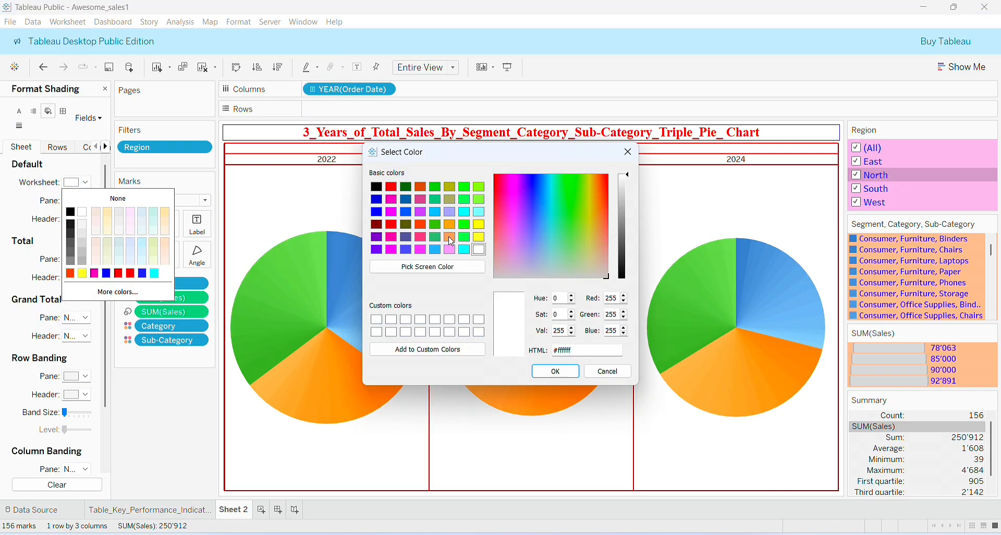
pyautogui.click(466, 201)
pyautogui.click(556, 371)
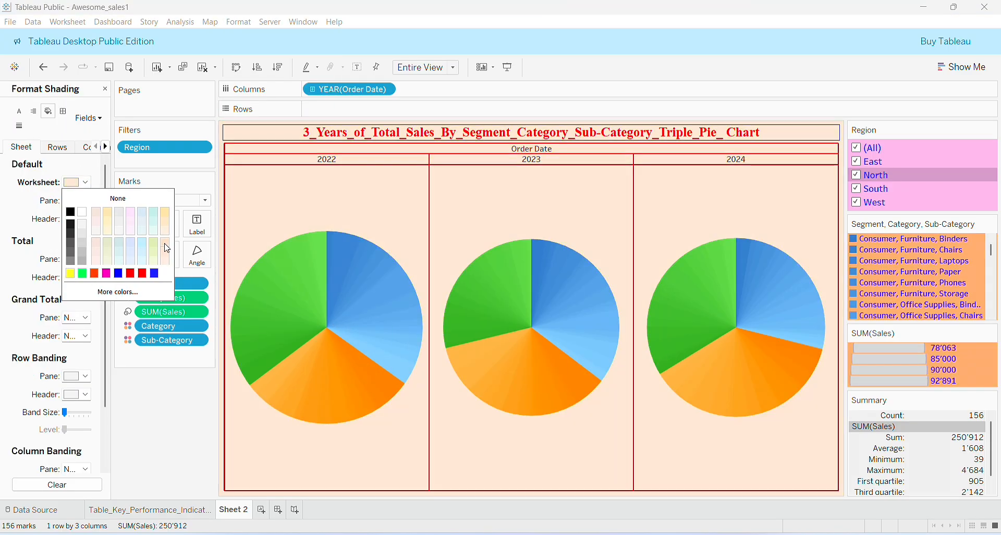
pyautogui.click(120, 292)
pyautogui.click(452, 250)
pyautogui.click(541, 373)
# Change the Region filter's shading to yellow.
pyautogui.click(991, 130)
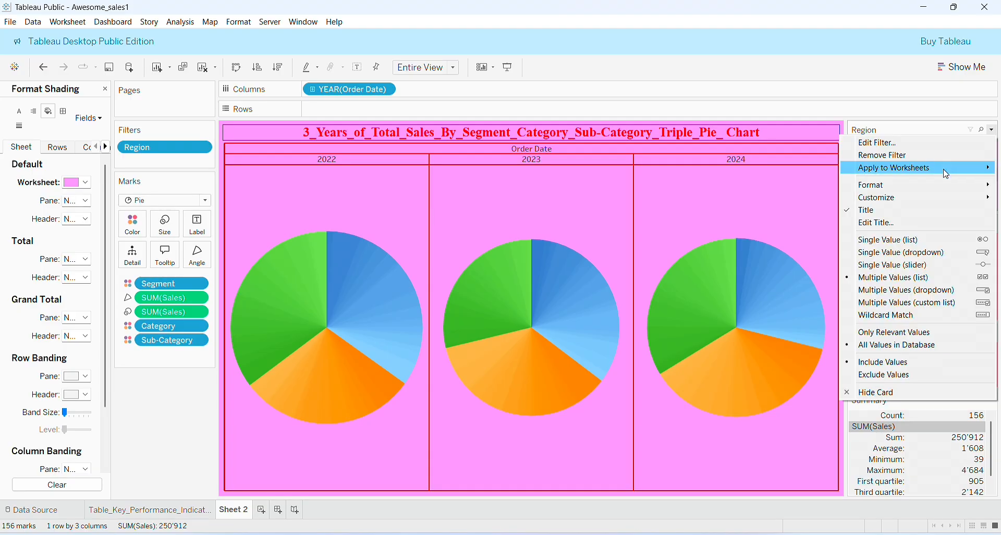
pyautogui.click(886, 185)
pyautogui.click(83, 203)
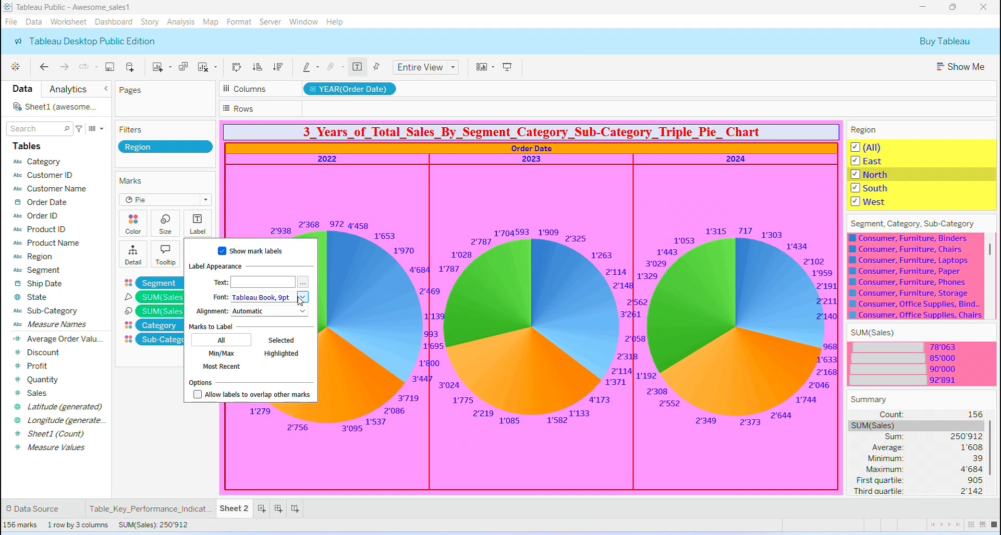
# Limit the pie mark labels to the minimum and maximum values and set their font to red (#ff0000) at 12 pt.
pyautogui.click(302, 296)
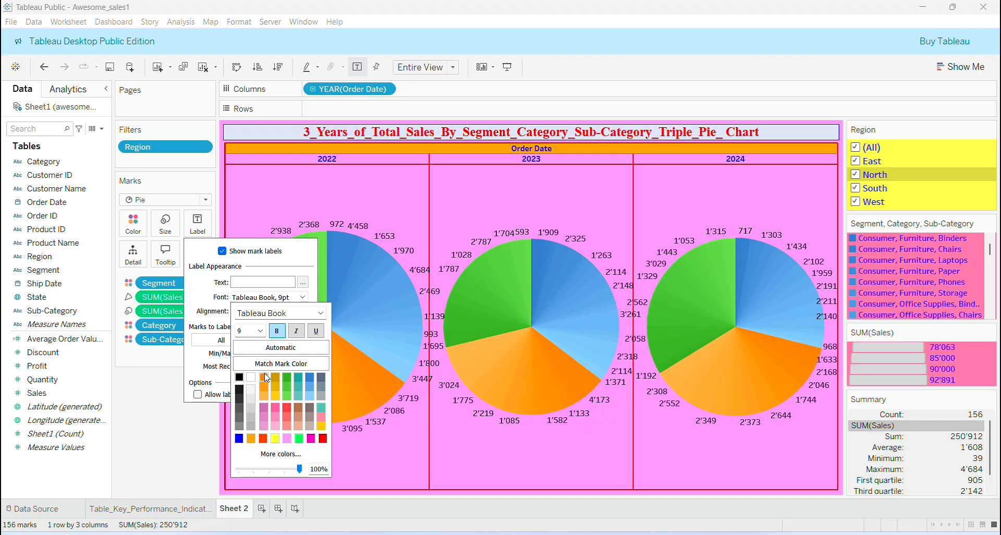
pyautogui.click(221, 354)
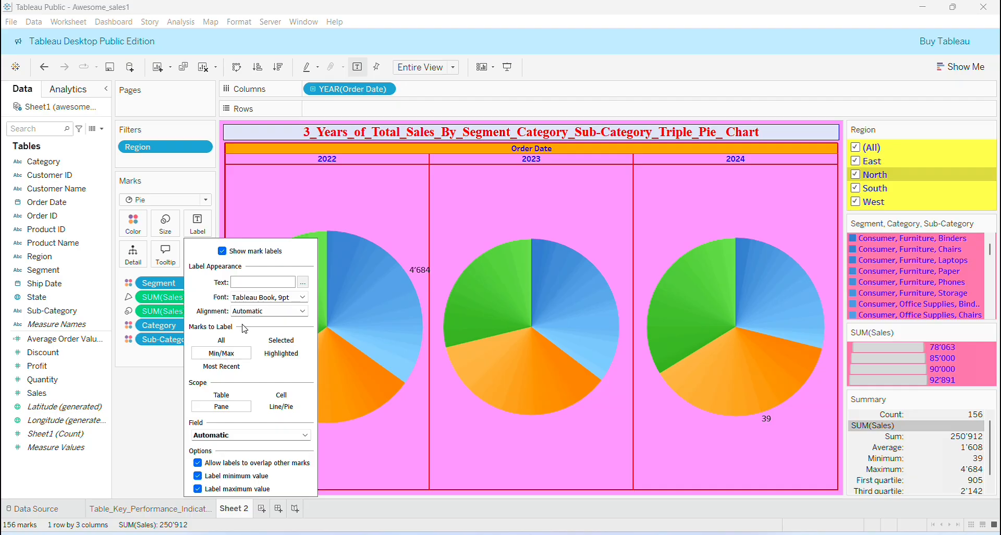
pyautogui.click(303, 296)
pyautogui.click(280, 453)
pyautogui.click(391, 223)
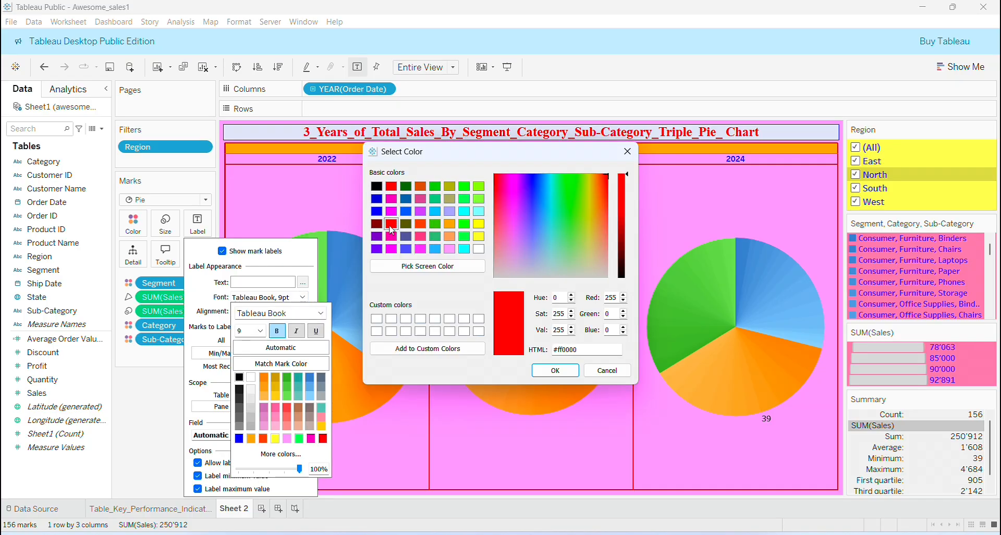
pyautogui.click(550, 369)
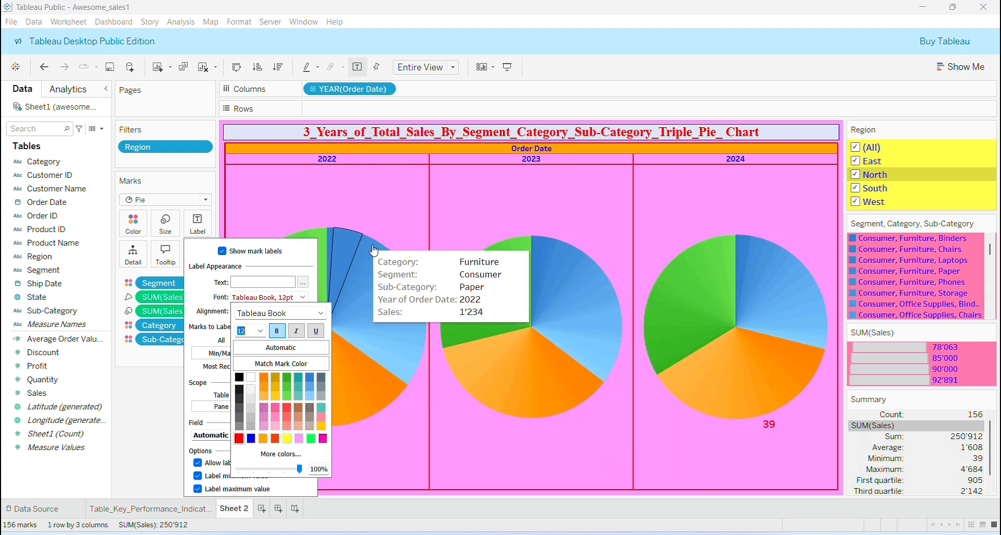
# Restrict the Region filter to South only by excluding East, North and West.
pyautogui.click(342, 283)
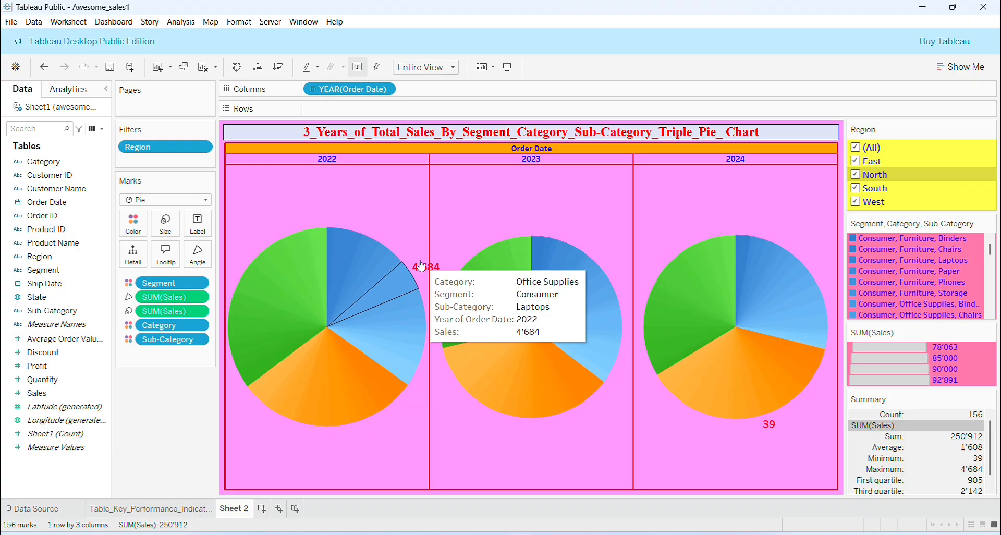
pyautogui.click(855, 161)
pyautogui.click(856, 174)
pyautogui.click(857, 188)
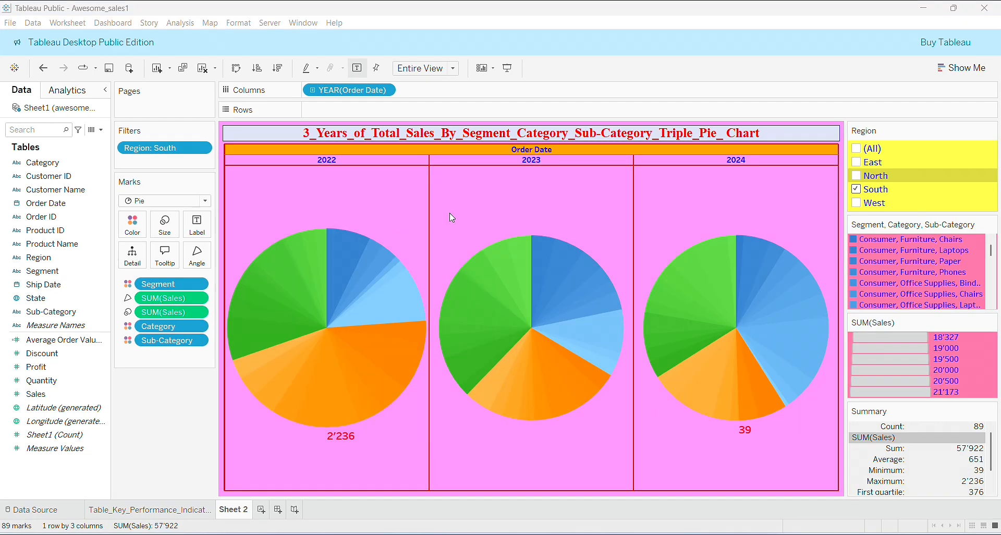
# Add a point annotation above the 2023 pie reading "Max/Min Total Sales for all Regions from 2022 to 2024".
pyautogui.rightClick(497, 201)
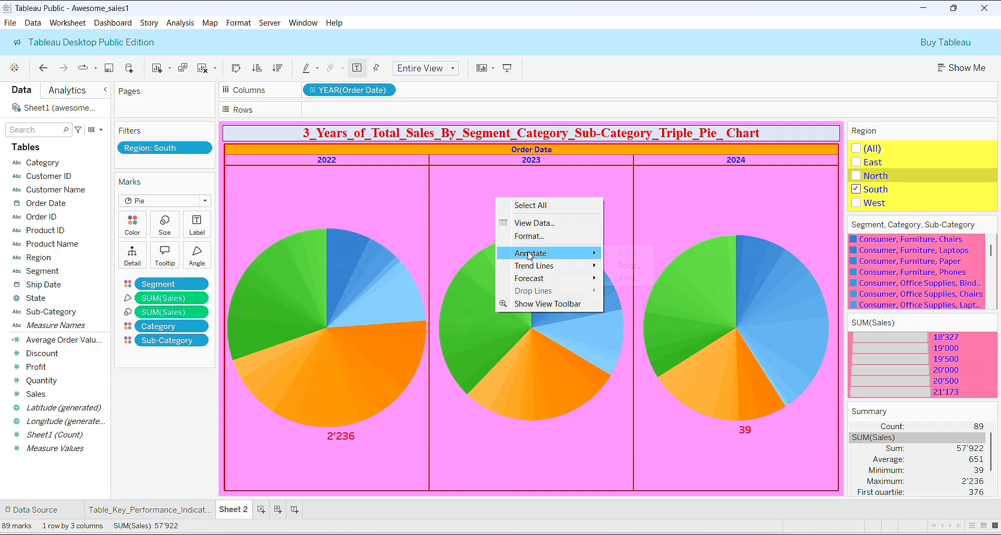
pyautogui.moveTo(534, 254)
pyautogui.click(622, 263)
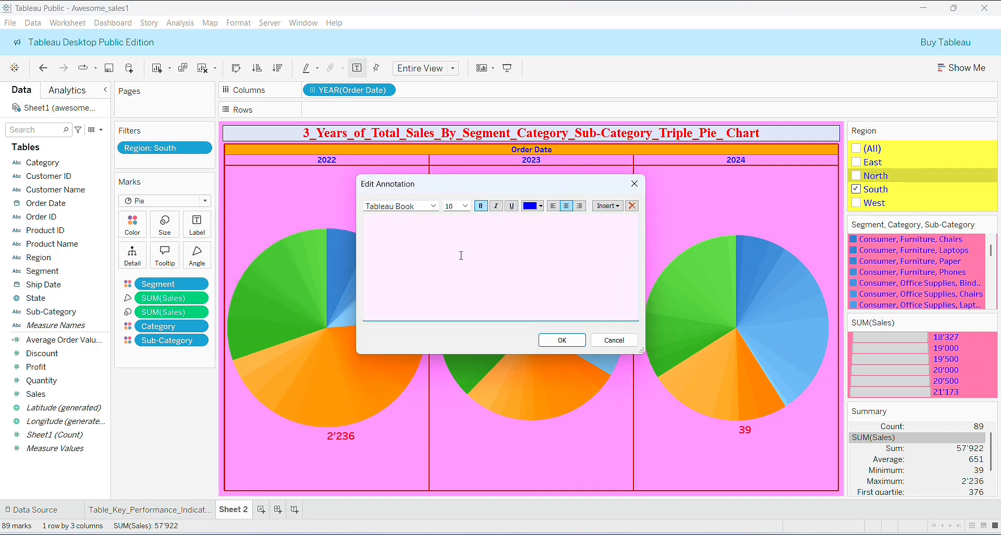
pyautogui.write('Ma')
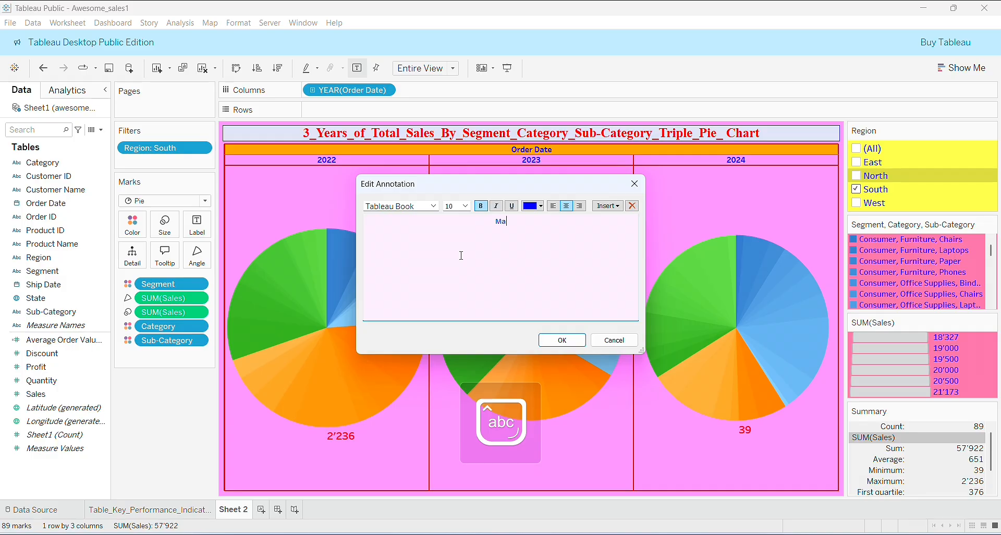
pyautogui.write('x/Min Total Sales for all')
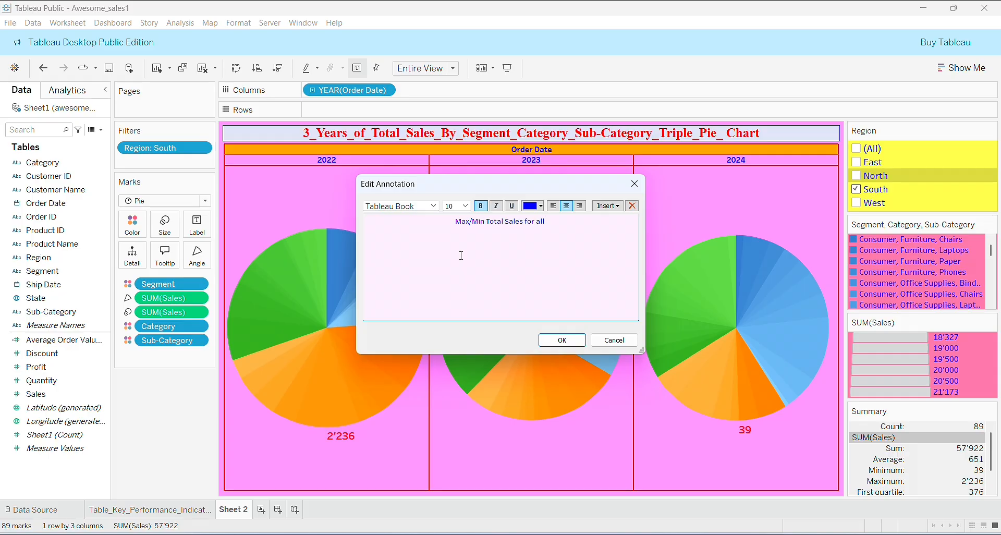
pyautogui.press('capslock')
pyautogui.write('R')
pyautogui.press('capslock')
pyautogui.write('eg')
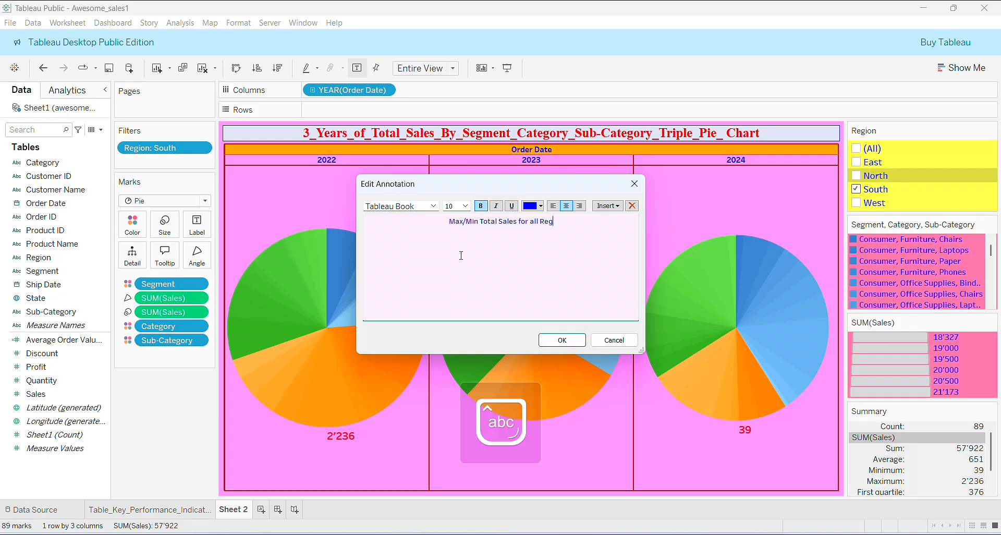
pyautogui.write('ions fro')
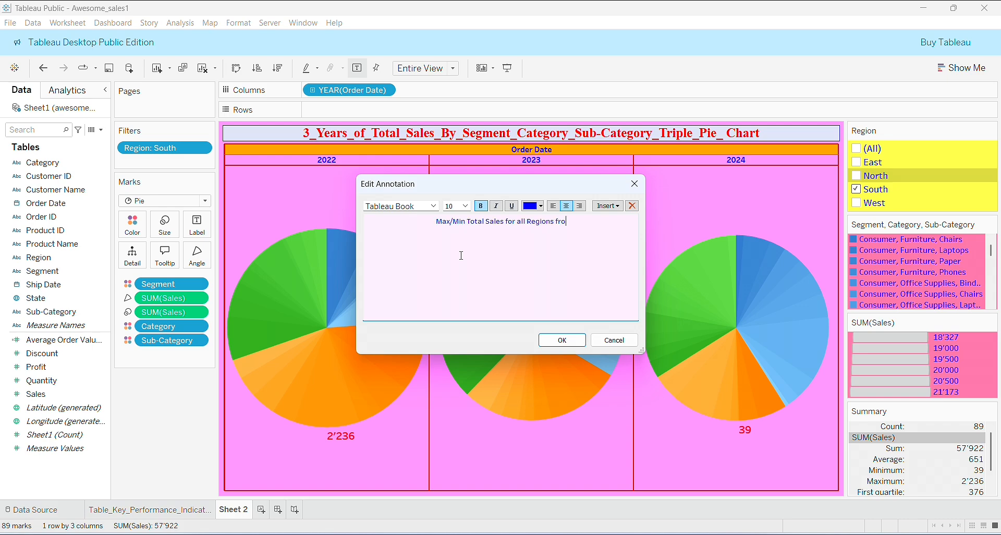
pyautogui.write('m 2022')
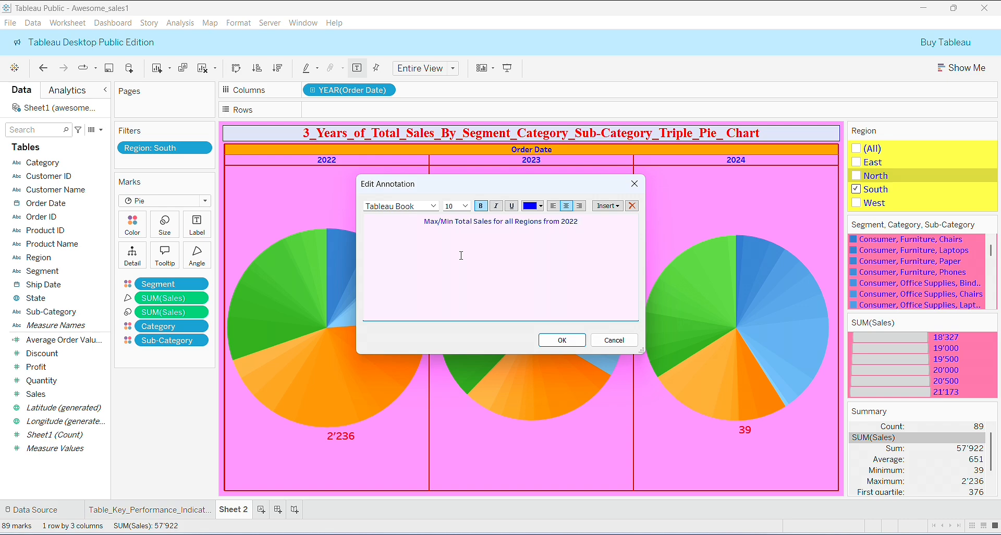
pyautogui.write(' to 2024')
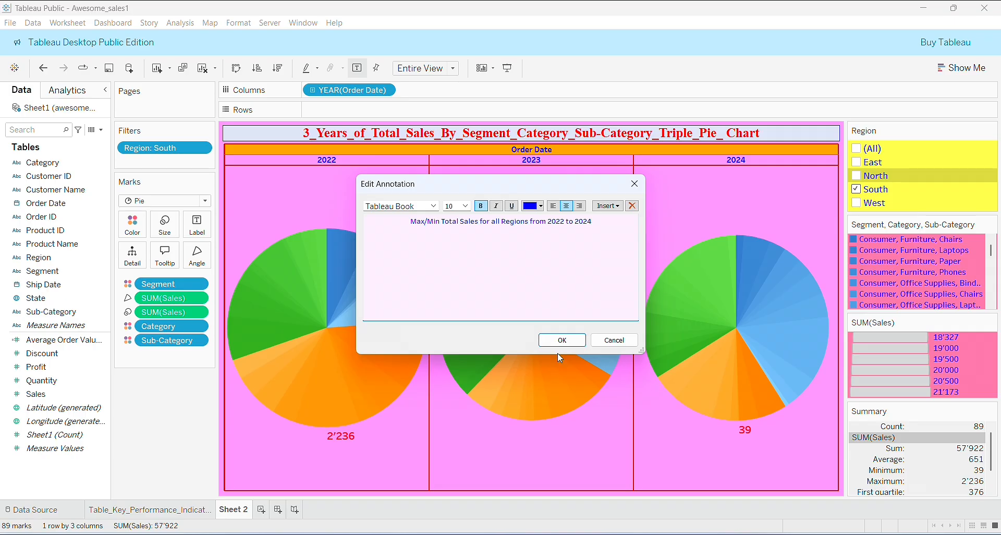
pyautogui.click(562, 340)
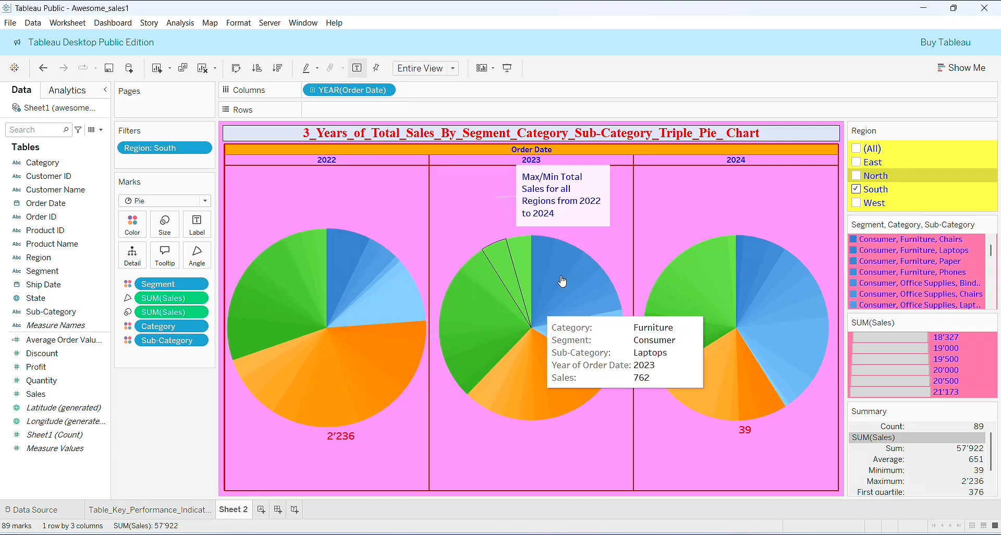
# Move the annotation box above the 2024 pie and narrow it so its text still fits on four lines.
pyautogui.click(575, 213)
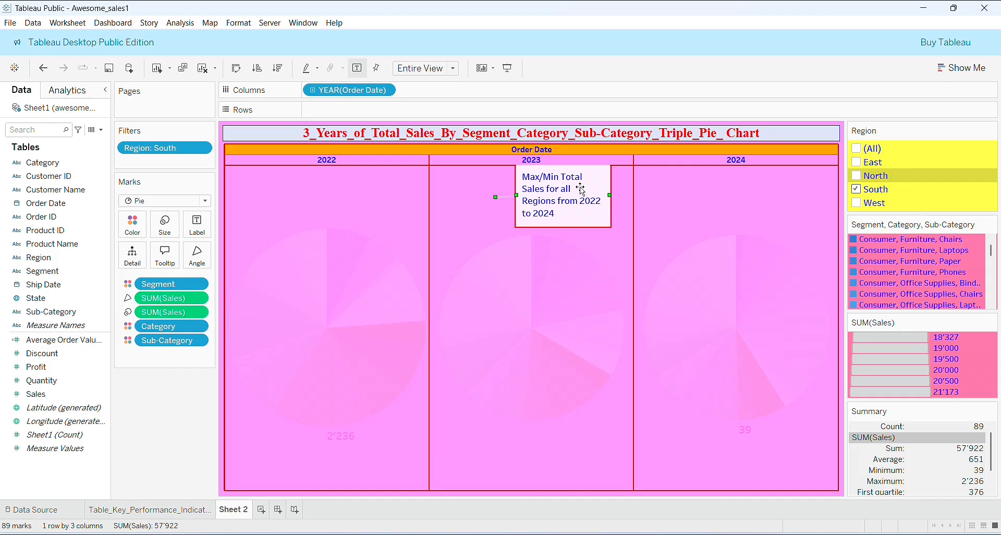
pyautogui.moveTo(579, 189)
pyautogui.mouseDown()
pyautogui.moveTo(709, 215)
pyautogui.moveTo(771, 188)
pyautogui.moveTo(788, 196)
pyautogui.mouseUp()
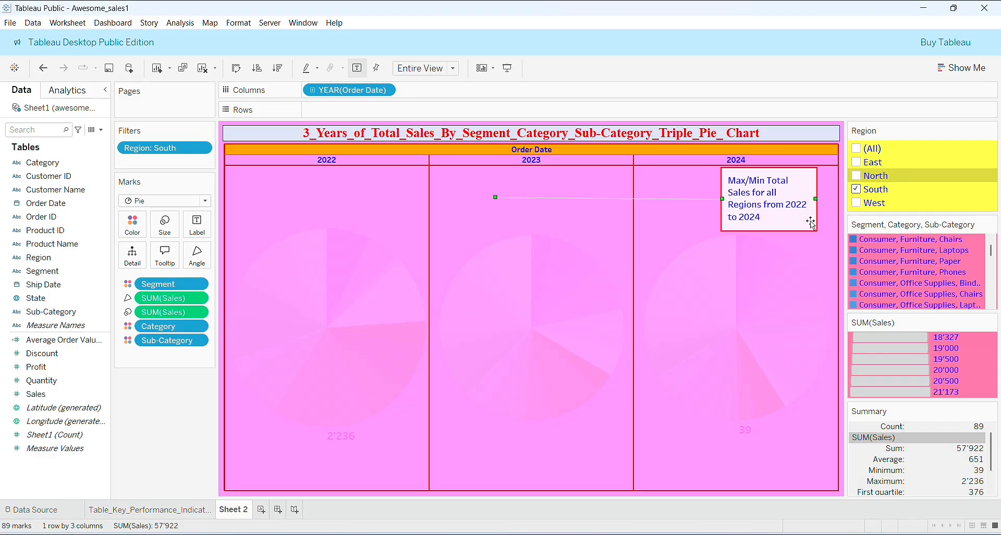
pyautogui.moveTo(816, 197); pyautogui.dragTo(794, 198)
# Format the annotation with a magenta box border and a magenta connecting line.
pyautogui.rightClick(751, 201)
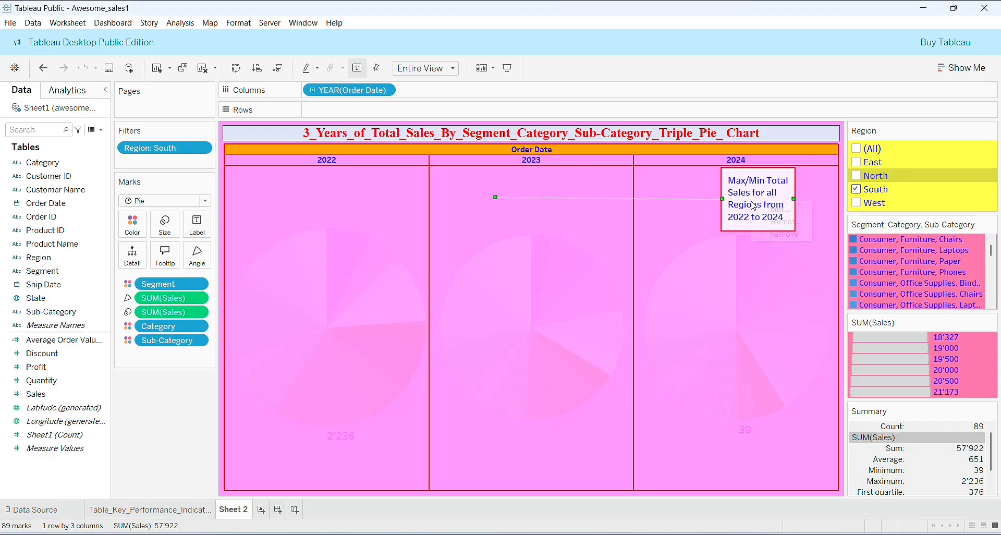
pyautogui.click(771, 220)
pyautogui.click(96, 165)
pyautogui.click(70, 313)
pyautogui.click(62, 152)
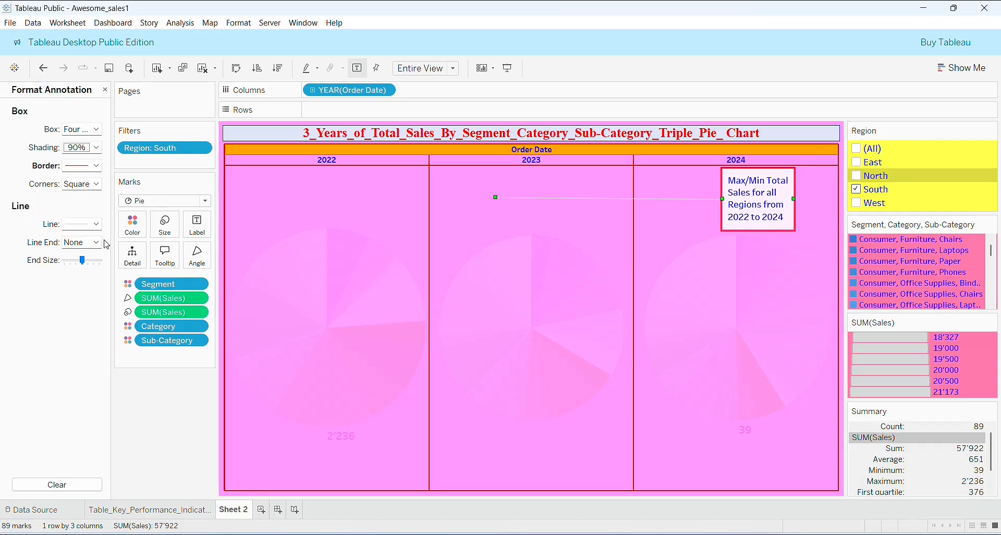
pyautogui.click(96, 224)
pyautogui.click(70, 371)
pyautogui.click(655, 228)
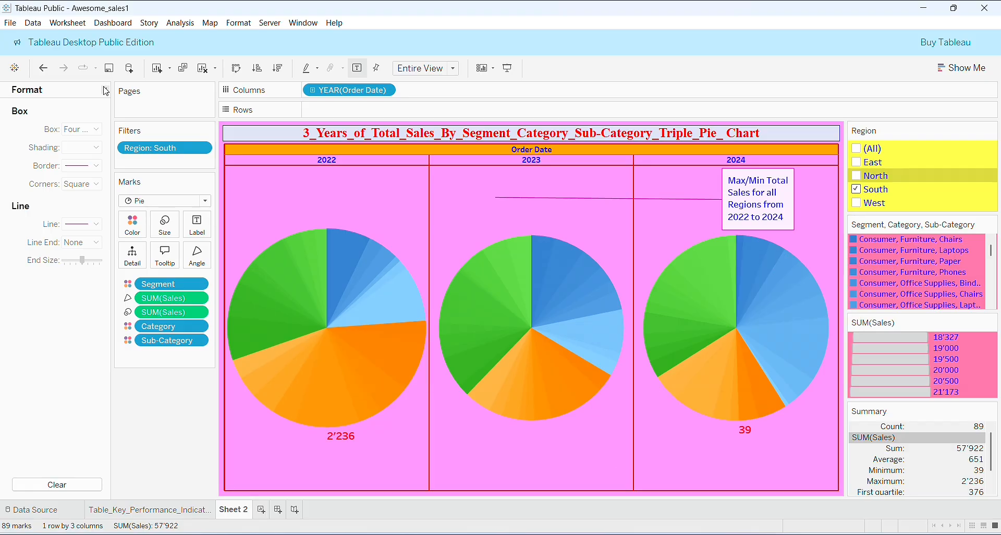
# Include all regions in the Region filter and look through the segment, category and sub-category legend.
pyautogui.click(857, 148)
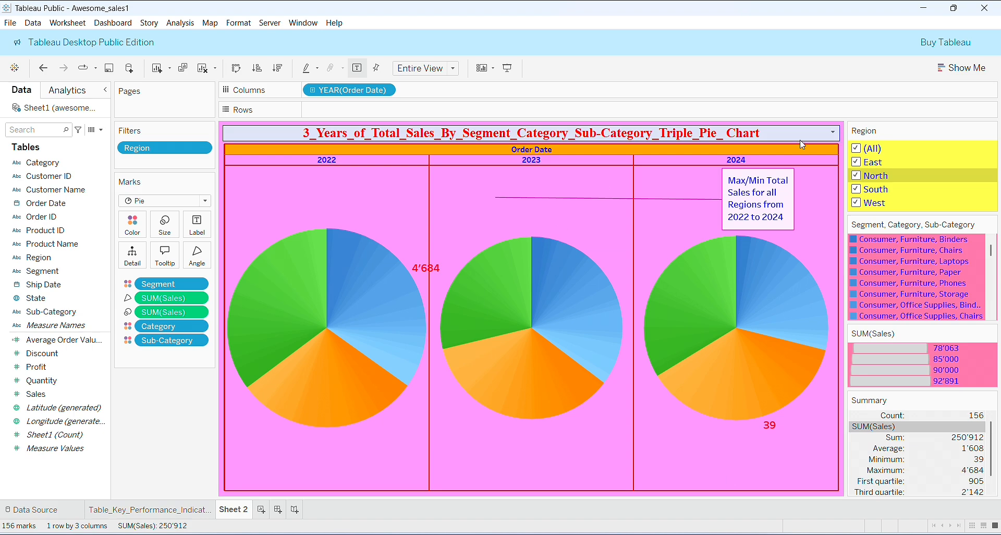
pyautogui.scroll(-2, 992, 252)
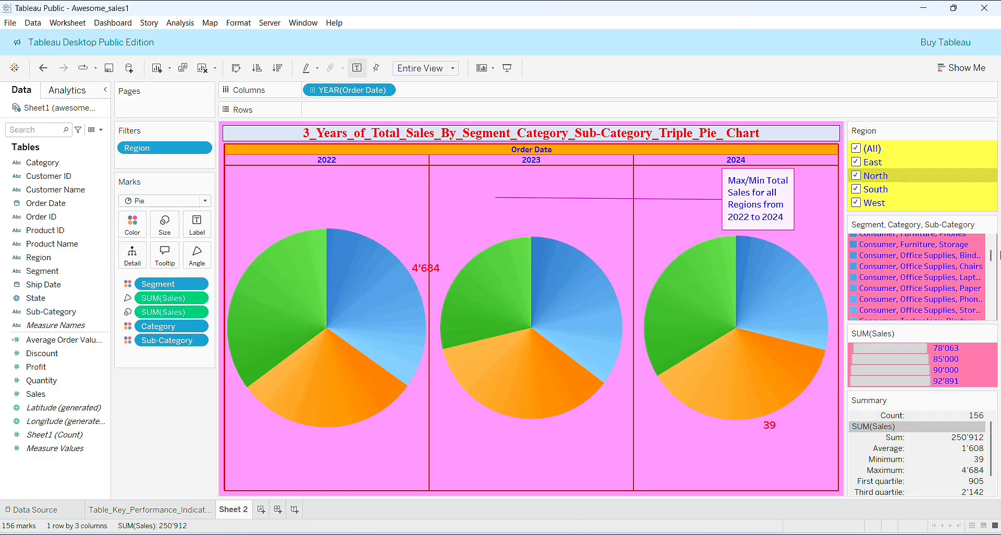
pyautogui.moveTo(992, 256)
pyautogui.mouseDown()
pyautogui.moveTo(998, 322)
pyautogui.moveTo(991, 252)
pyautogui.mouseUp()
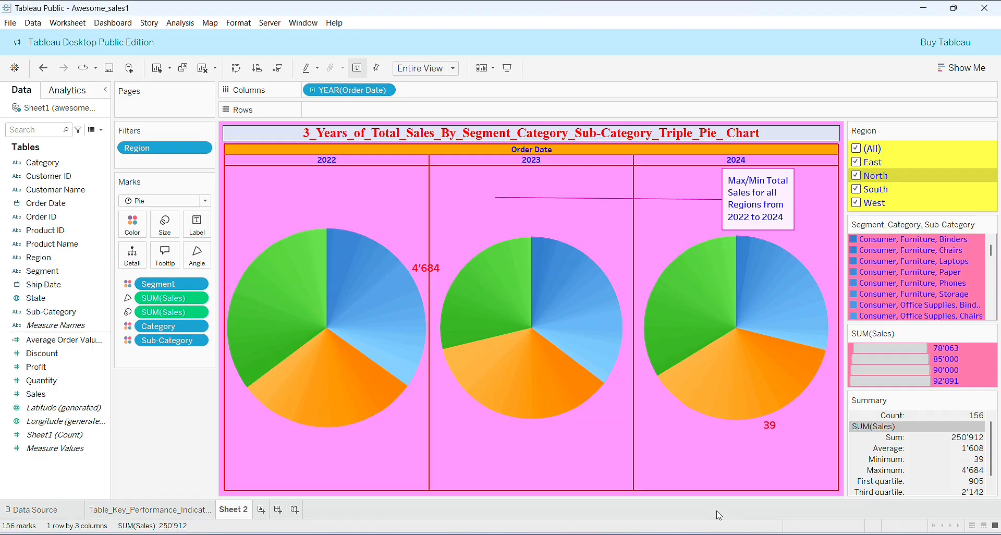
# Rename the worksheet with the copied chart title "3_Years_of_Total_Sales_By_Segment_Category_Sub-Category_Triple_Pie_ Chart".
pyautogui.doubleClick(482, 135)
pyautogui.hotkey('ctrl', 'a')
pyautogui.hotkey('ctrl', 'c')
pyautogui.click(509, 339)
pyautogui.doubleClick(236, 509)
pyautogui.hotkey('ctrl', 'v')
pyautogui.press('Return')
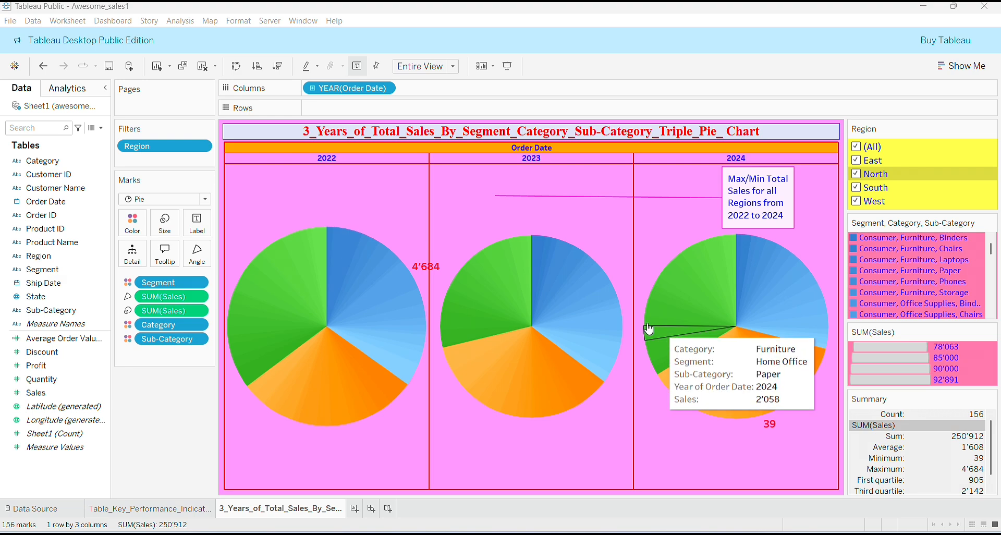
pyautogui.moveTo(375, 345)
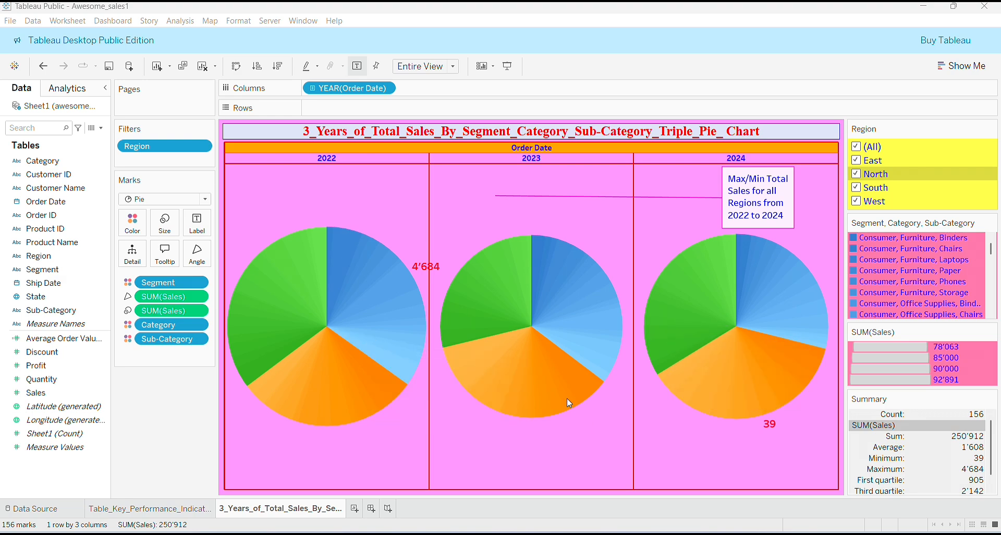